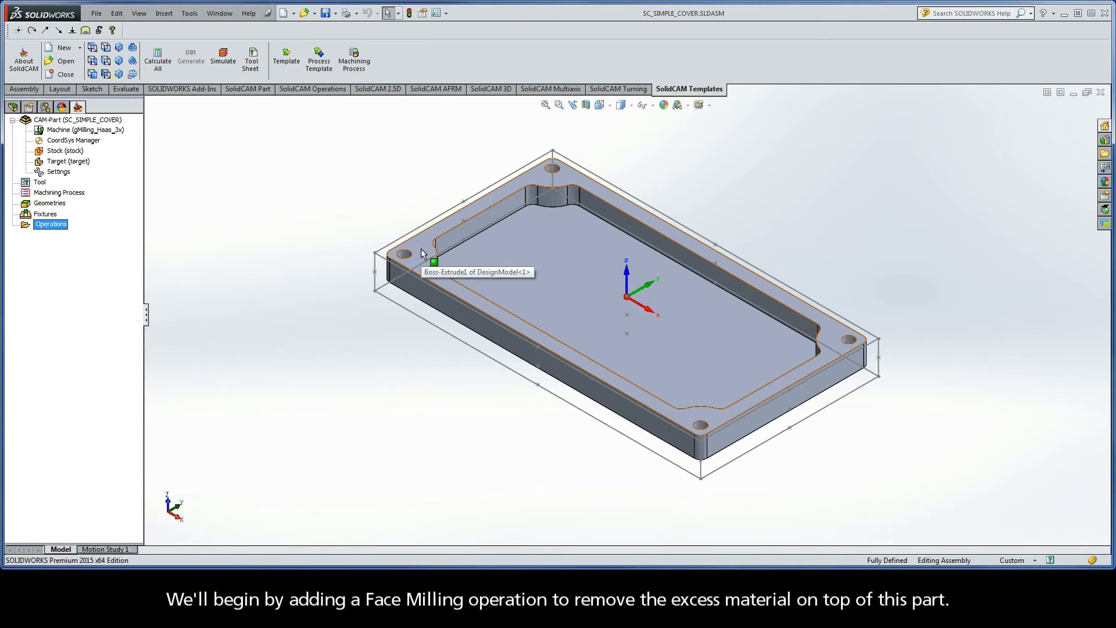
Add a Face milling operation to the CAM-Part's operations.
{"action": "left_click", "coordinate": [420, 250]}
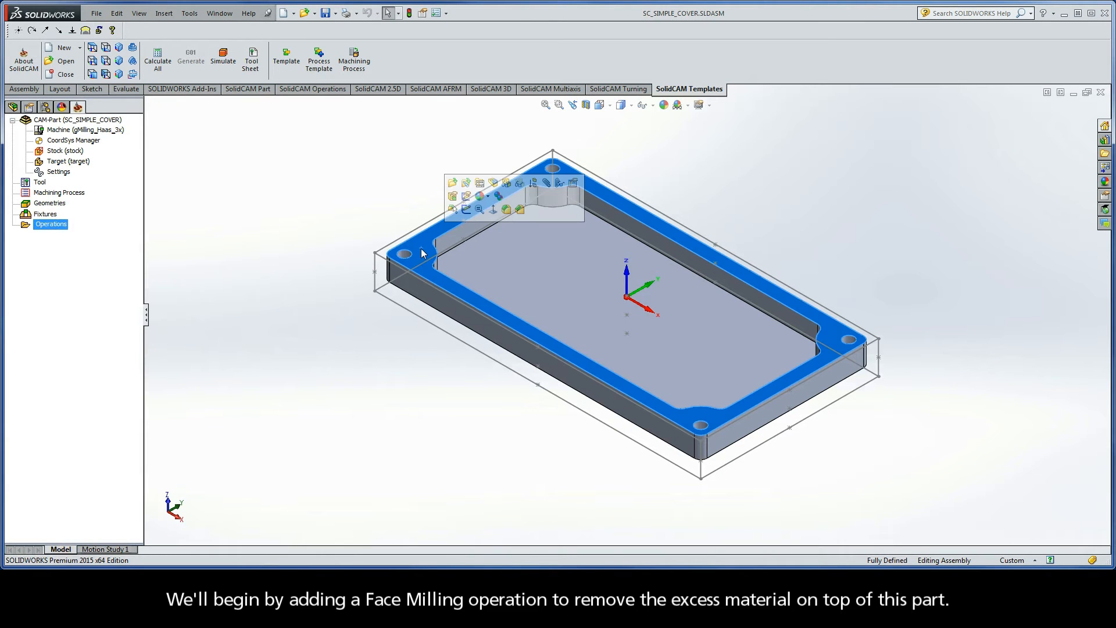
{"action": "left_click", "coordinate": [173, 243]}
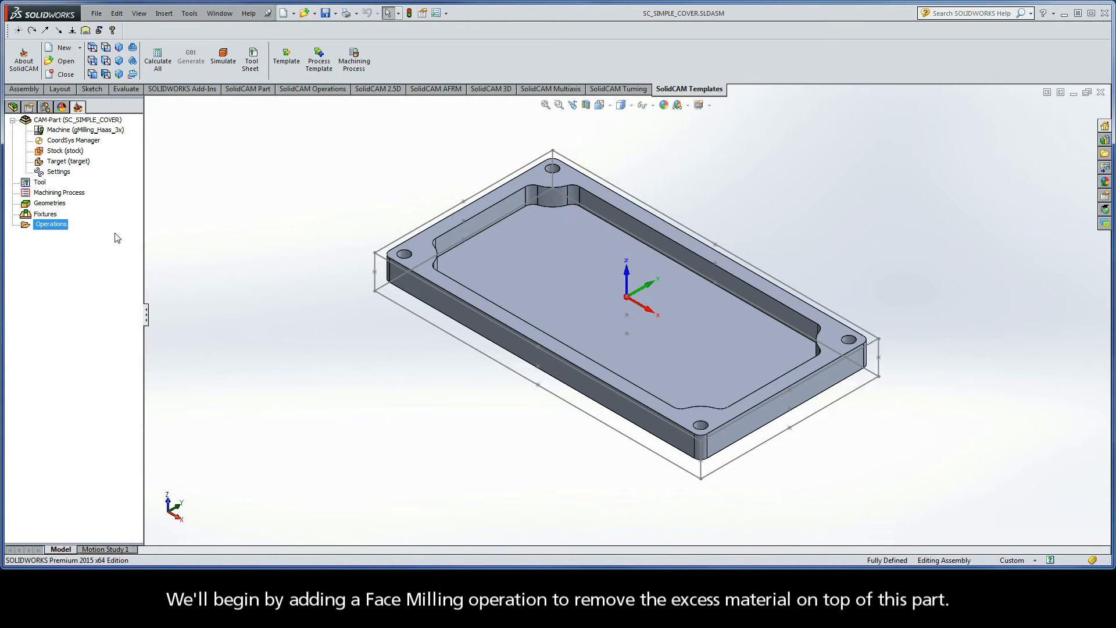
{"action": "right_click", "coordinate": [67, 227]}
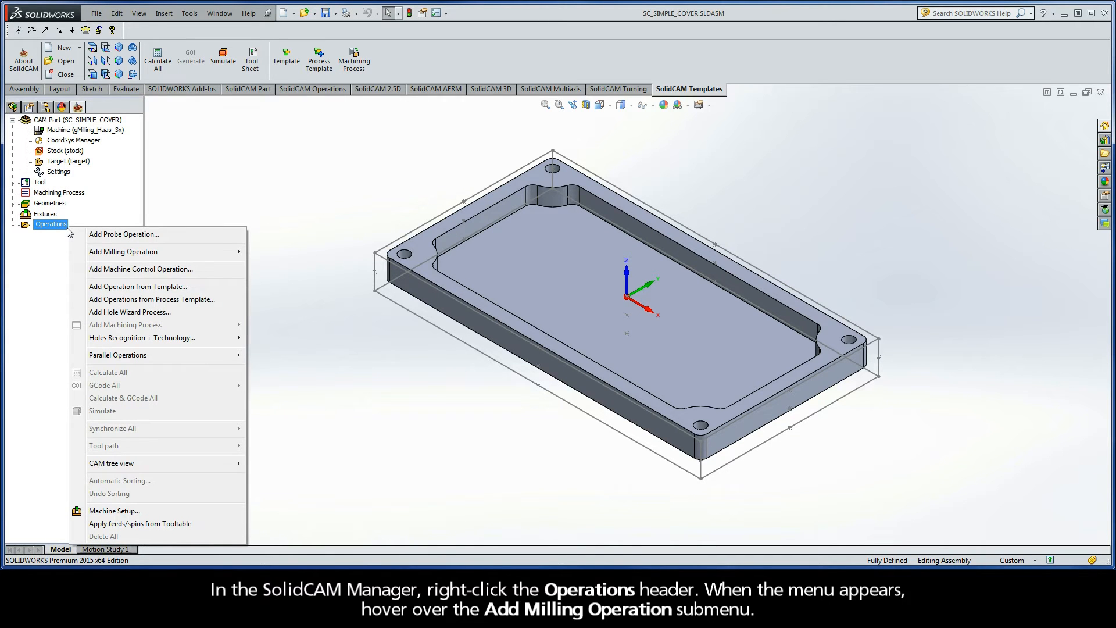
{"action": "mouse_move", "coordinate": [144, 255]}
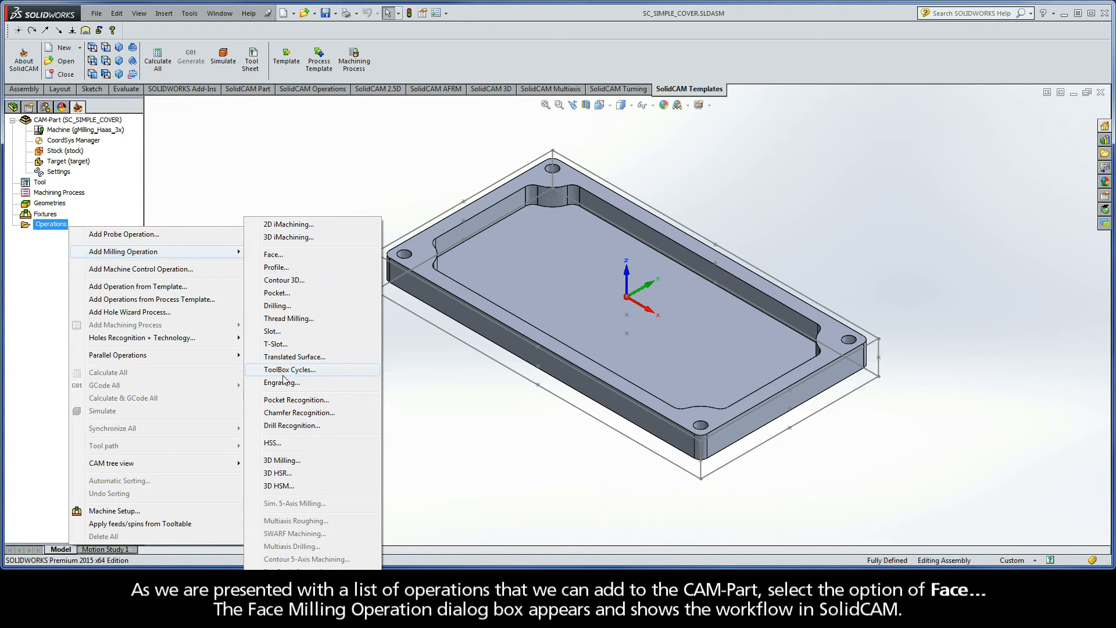
{"action": "left_click", "coordinate": [280, 259]}
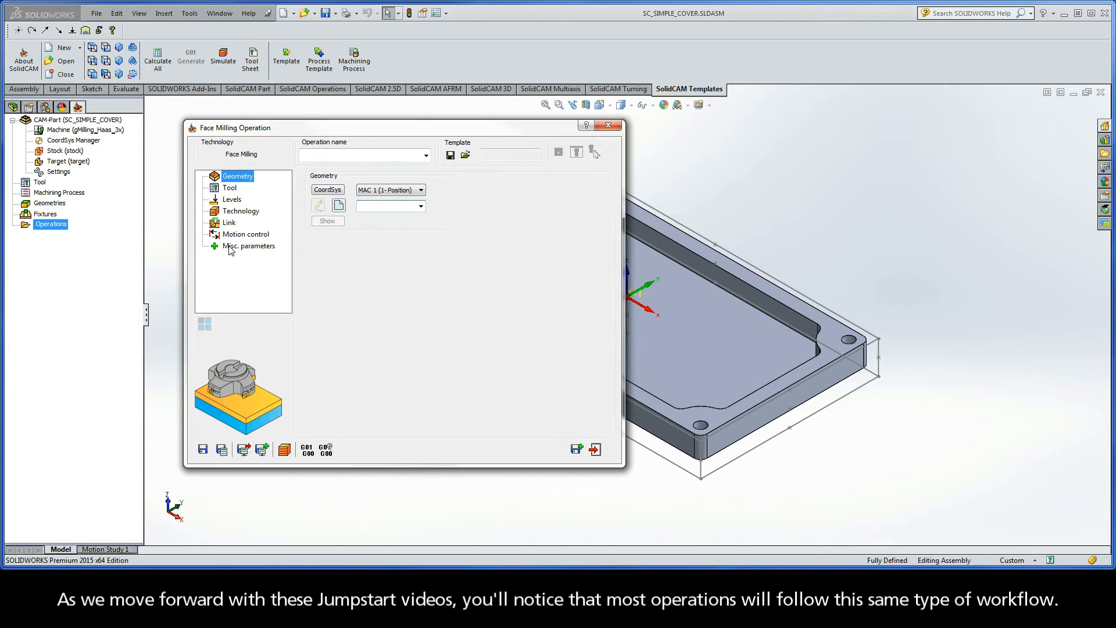
{"action": "left_click", "coordinate": [229, 188]}
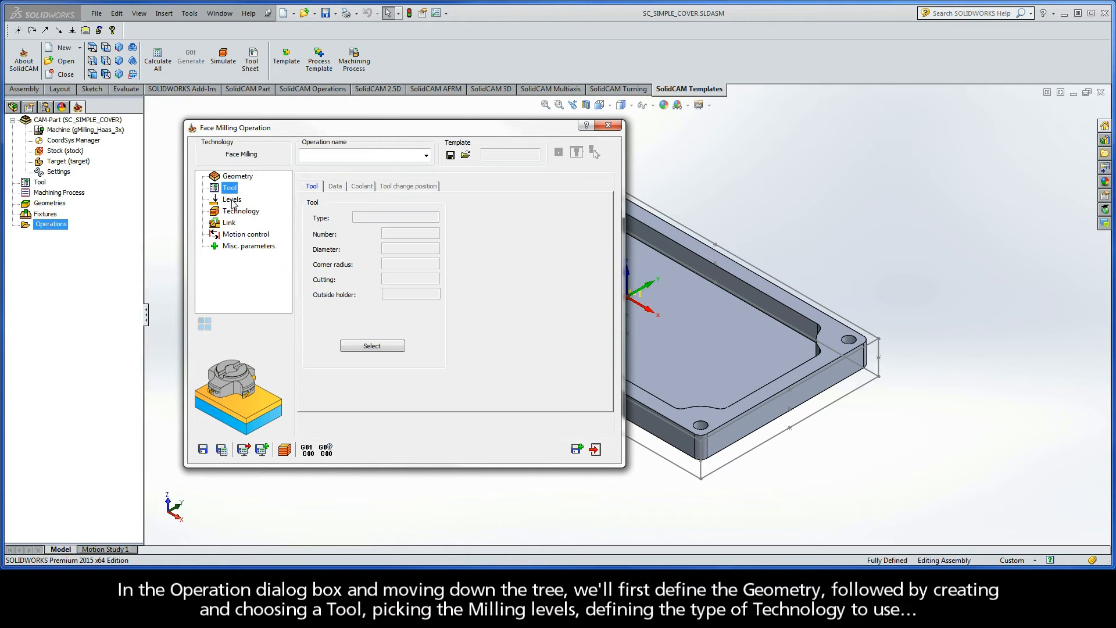
{"action": "left_click", "coordinate": [231, 201]}
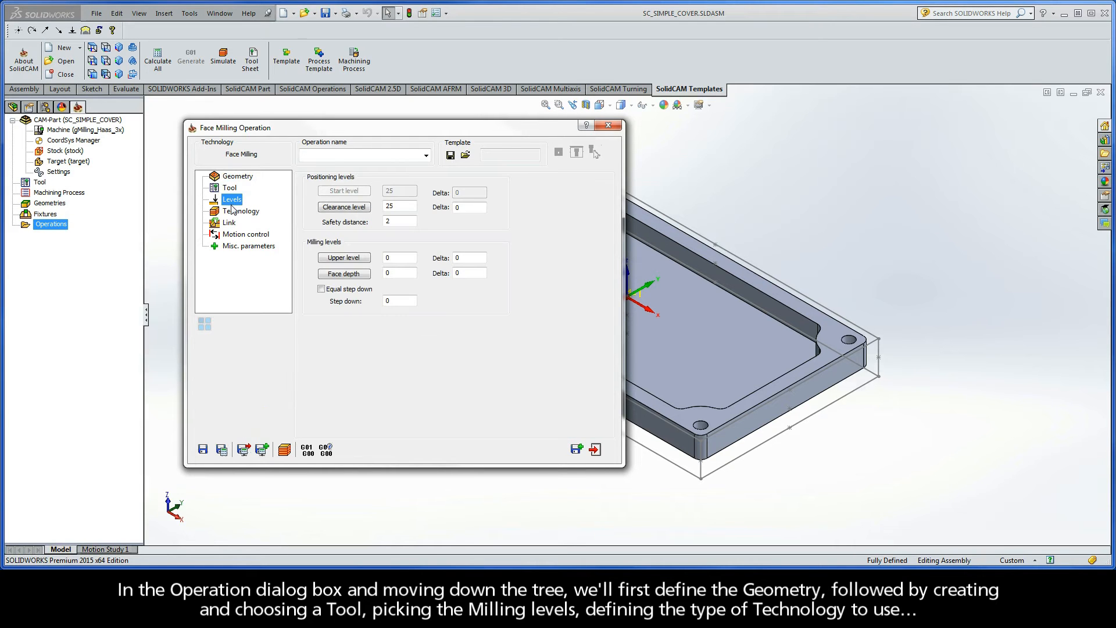
{"action": "left_click", "coordinate": [232, 214]}
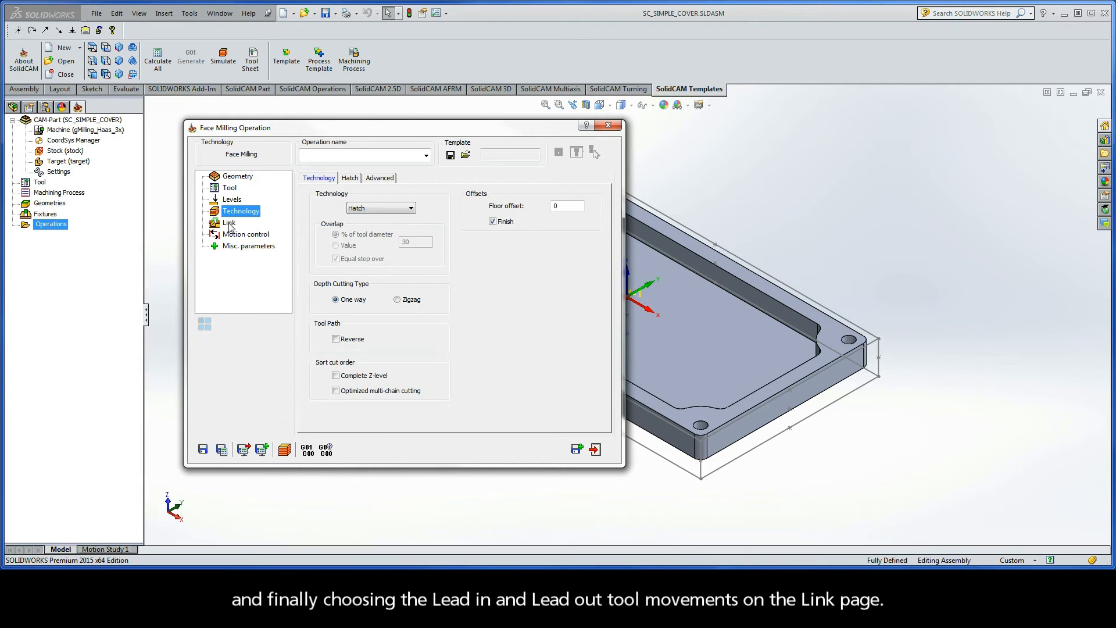
{"action": "left_click", "coordinate": [230, 224]}
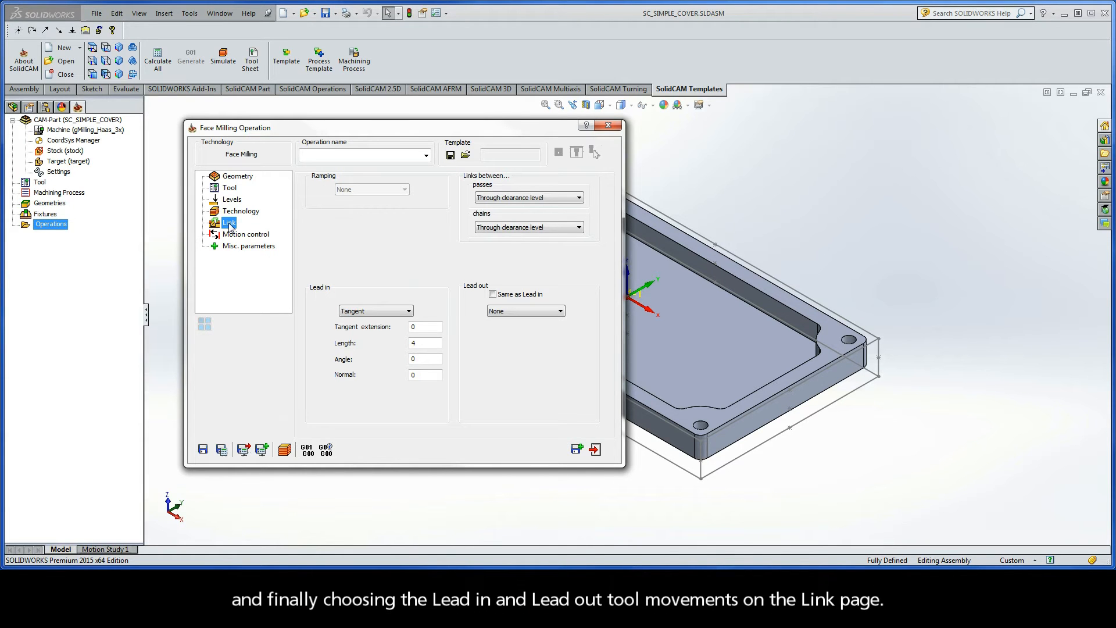
Define a new machining geometry for the face milling operation using the target model as base geometry, with the Model type and Box option.
{"action": "left_click", "coordinate": [233, 177]}
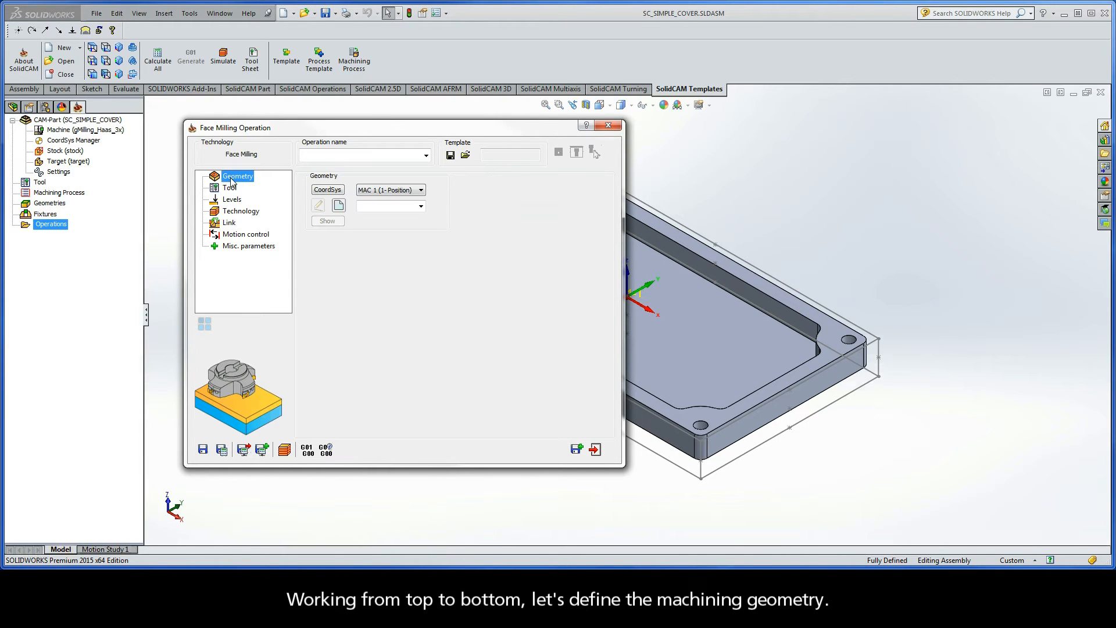
{"action": "left_click", "coordinate": [338, 206]}
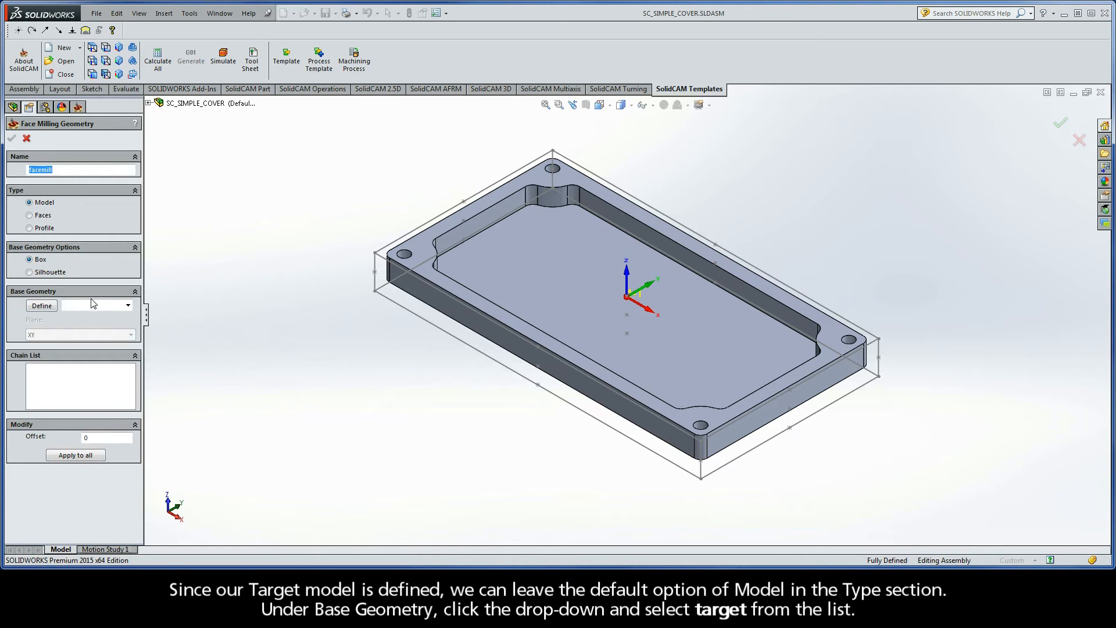
{"action": "left_click", "coordinate": [128, 305]}
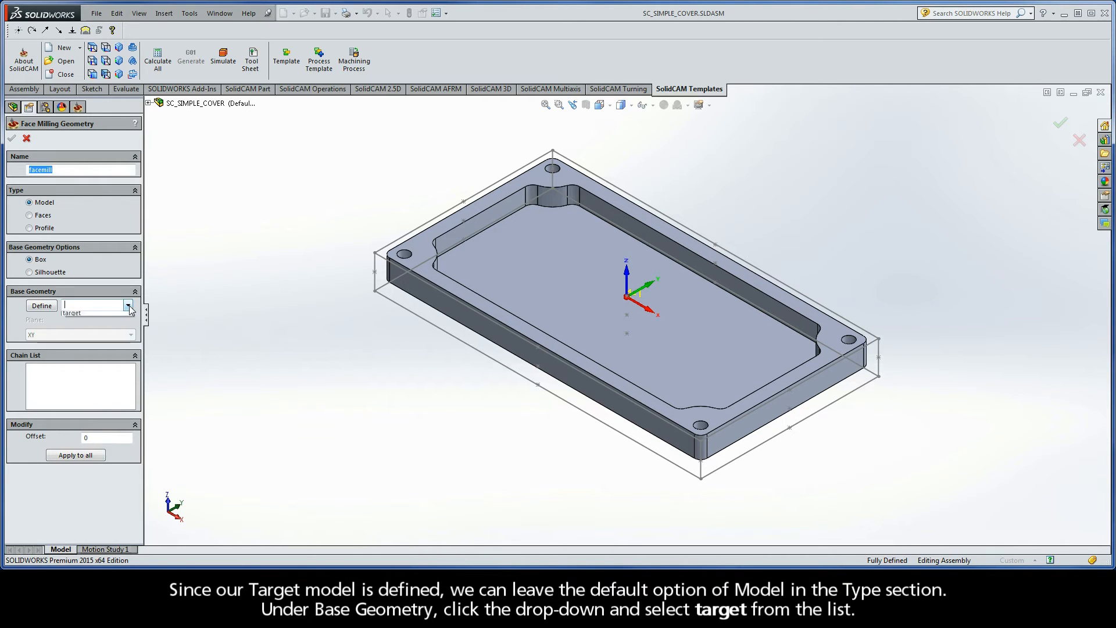
{"action": "left_click", "coordinate": [85, 316]}
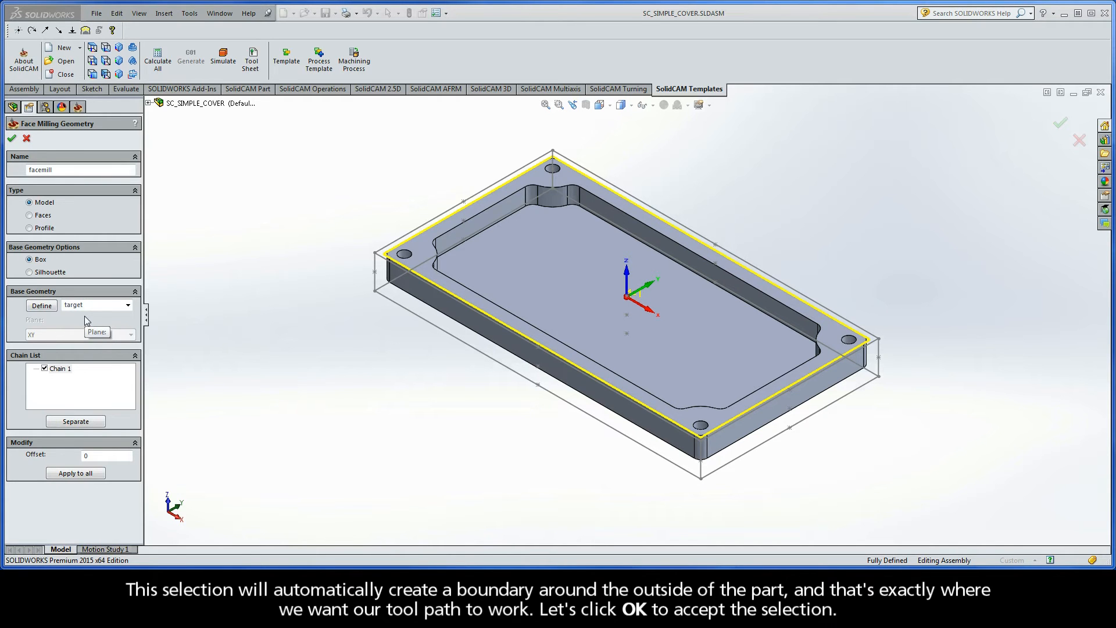
{"action": "left_click", "coordinate": [12, 139]}
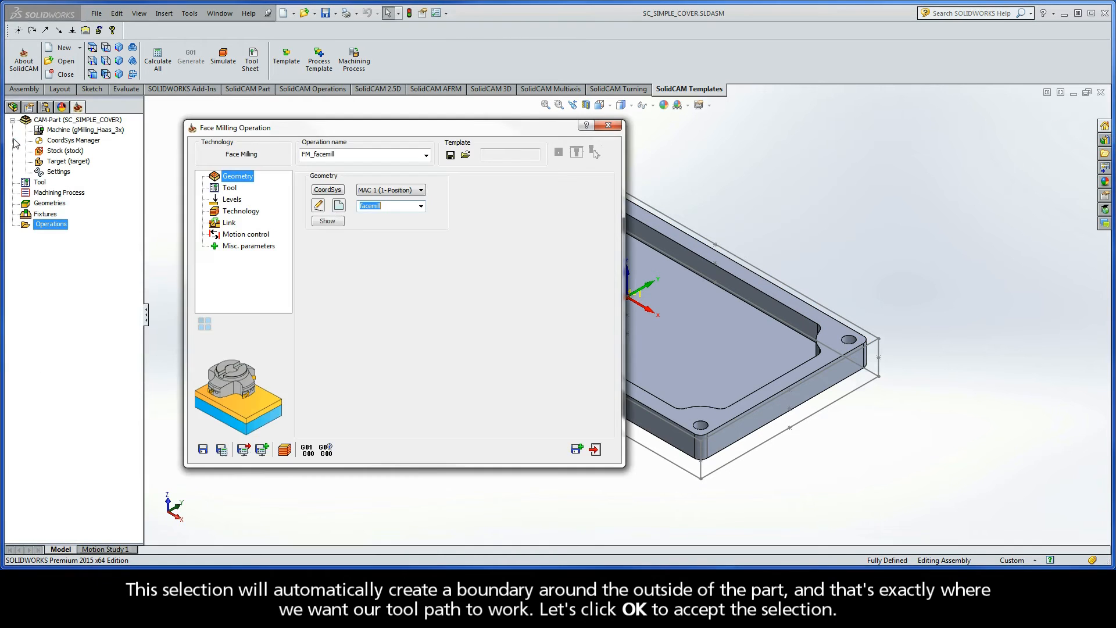
Create a new face mill in the part tool table for the face milling operation.
{"action": "left_click", "coordinate": [230, 192]}
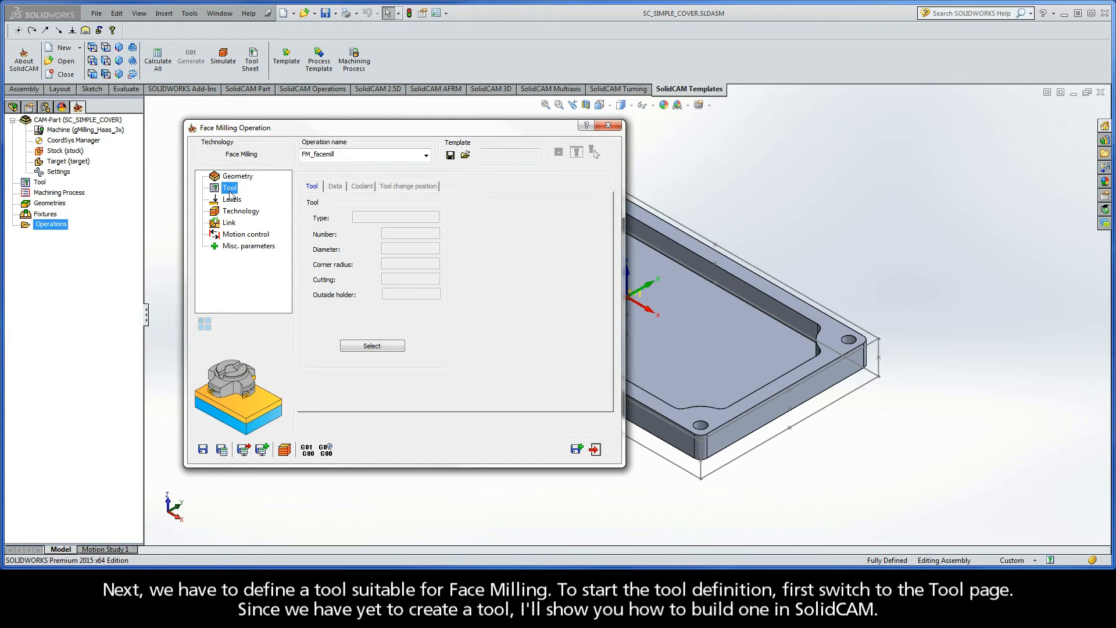
{"action": "left_click", "coordinate": [372, 346]}
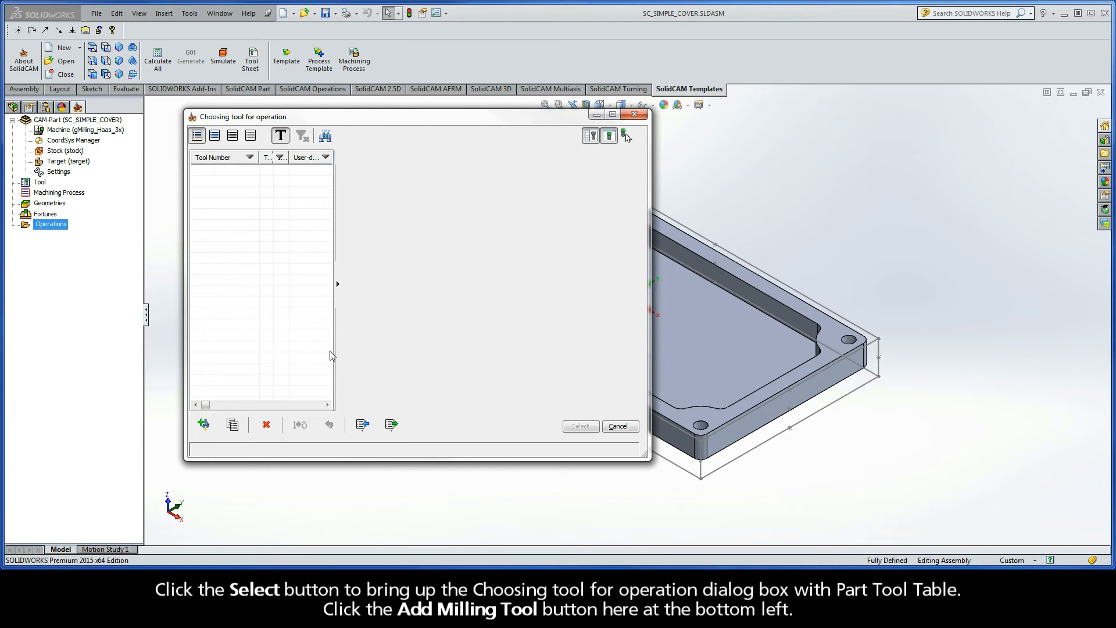
{"action": "left_click", "coordinate": [204, 425]}
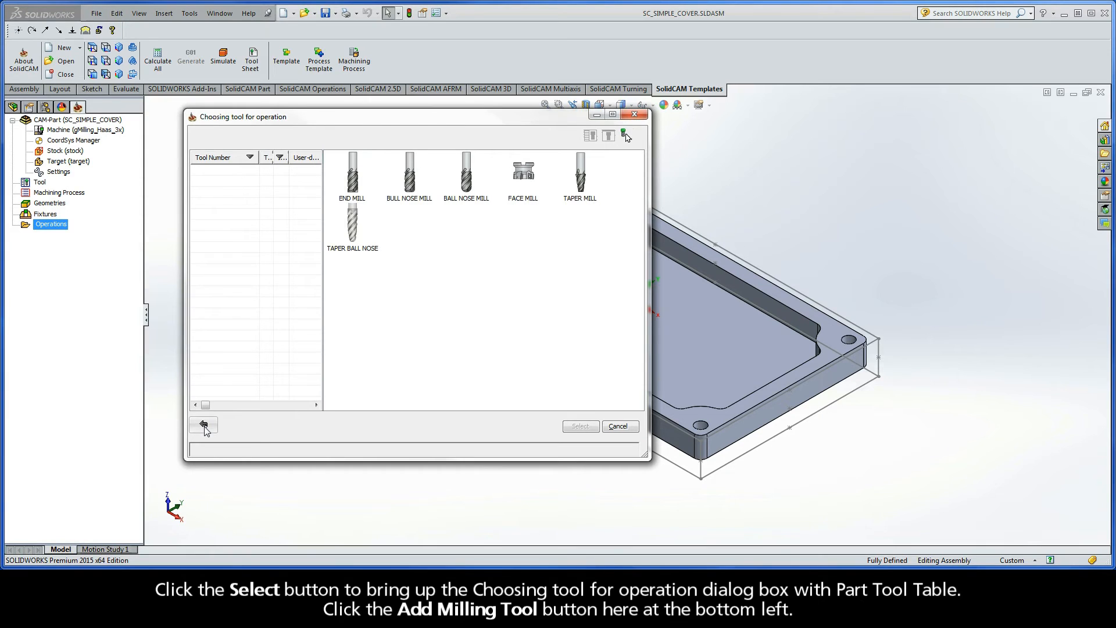
{"action": "left_click", "coordinate": [522, 179]}
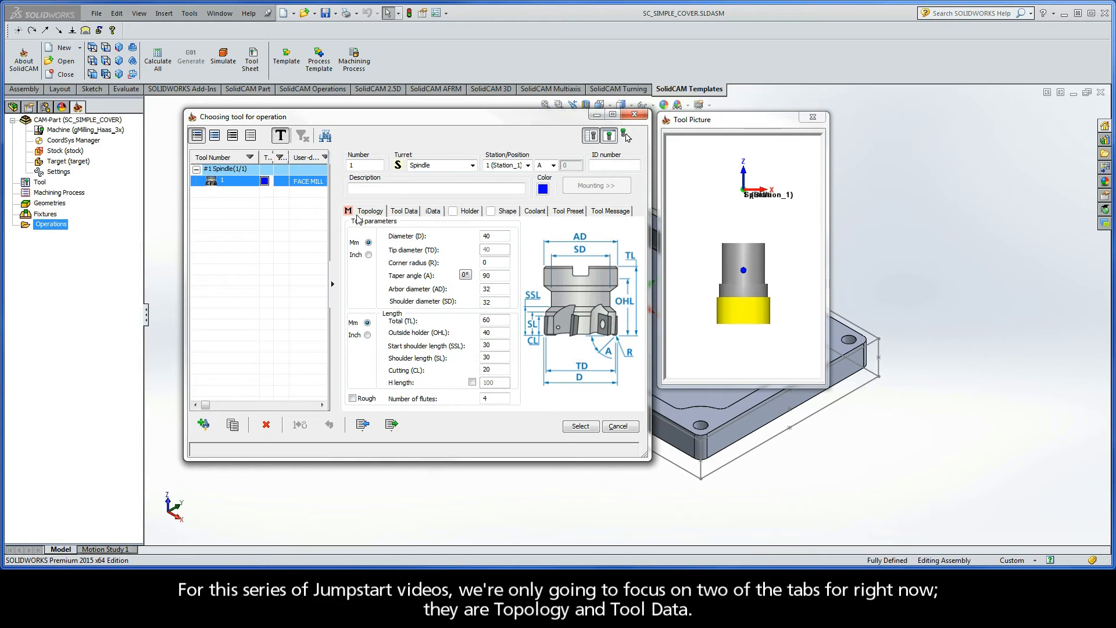
Set the face mill's diameter to 100 mm.
{"action": "left_click", "coordinate": [404, 211]}
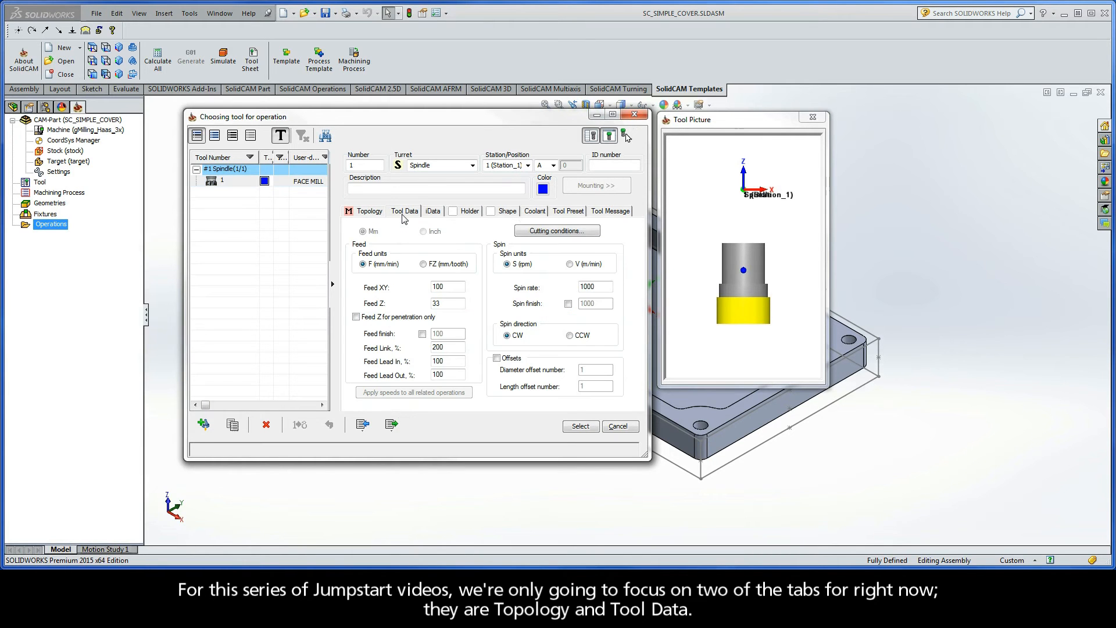
{"action": "left_click", "coordinate": [371, 214]}
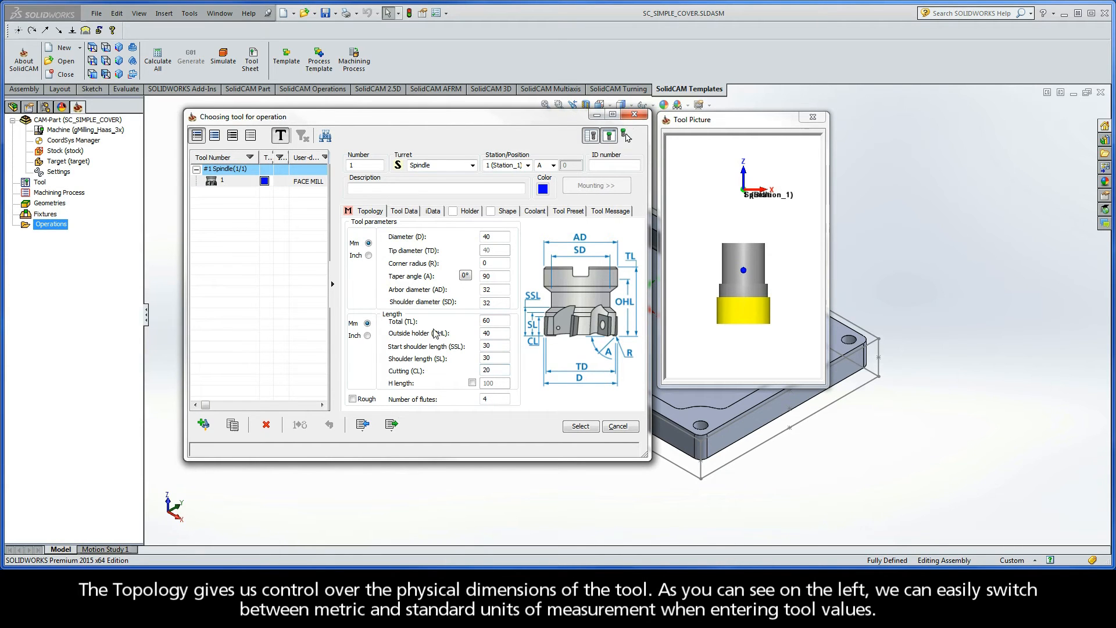
{"action": "left_click", "coordinate": [369, 256]}
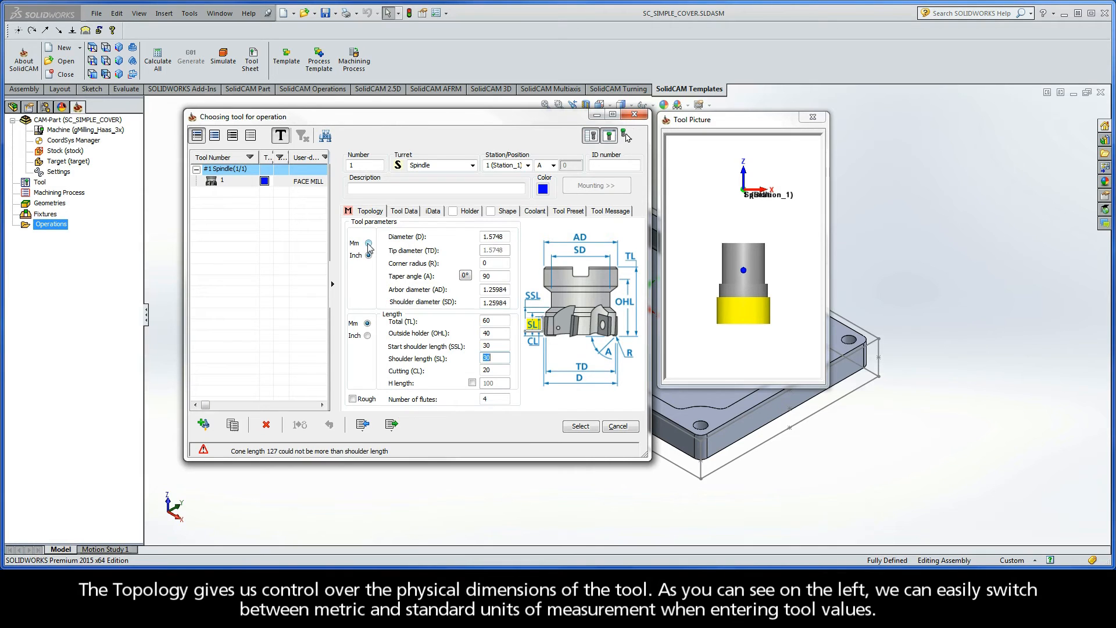
{"action": "left_click", "coordinate": [369, 244]}
{"action": "left_click", "coordinate": [497, 237]}
{"action": "double_click", "coordinate": [497, 237]}
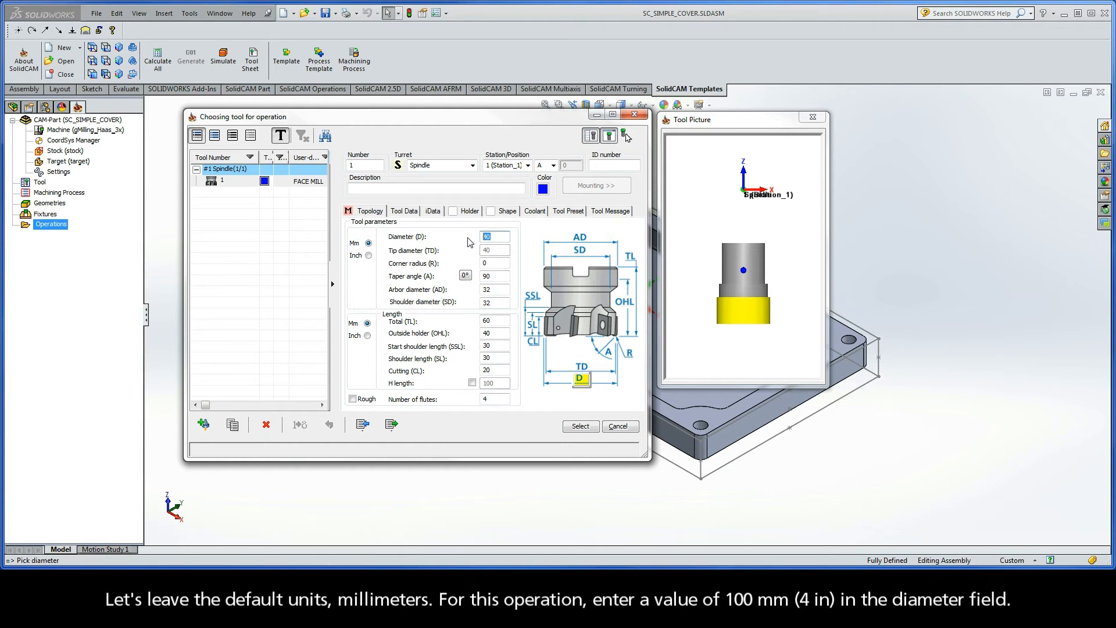
{"action": "type", "text": "100"}
{"action": "double_click", "coordinate": [493, 263]}
{"action": "double_click", "coordinate": [494, 289]}
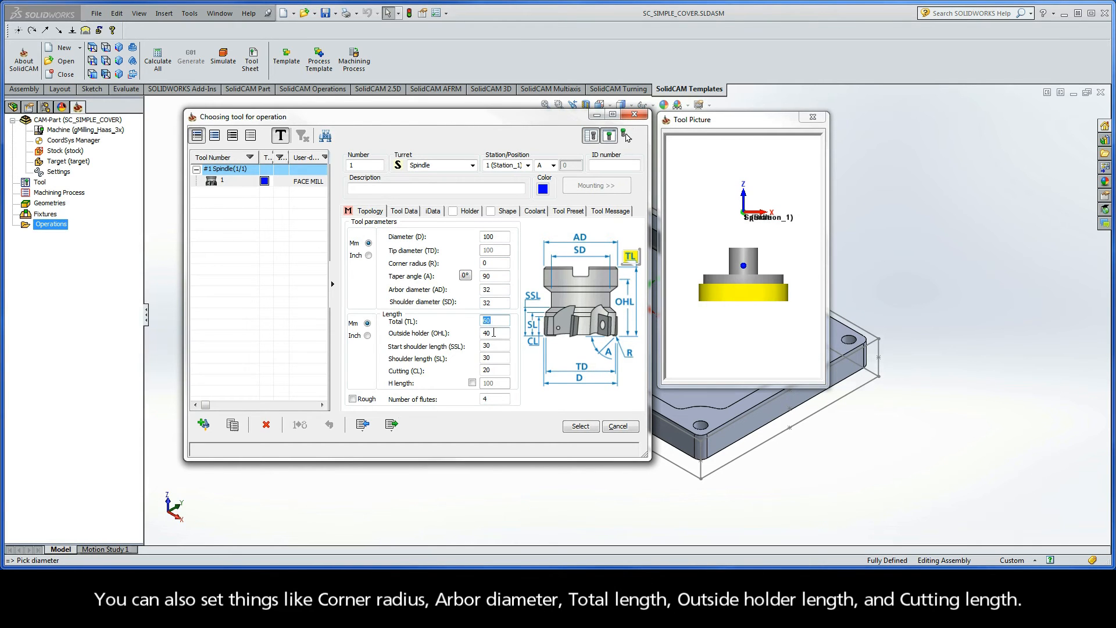
{"action": "double_click", "coordinate": [494, 332]}
{"action": "double_click", "coordinate": [493, 369]}
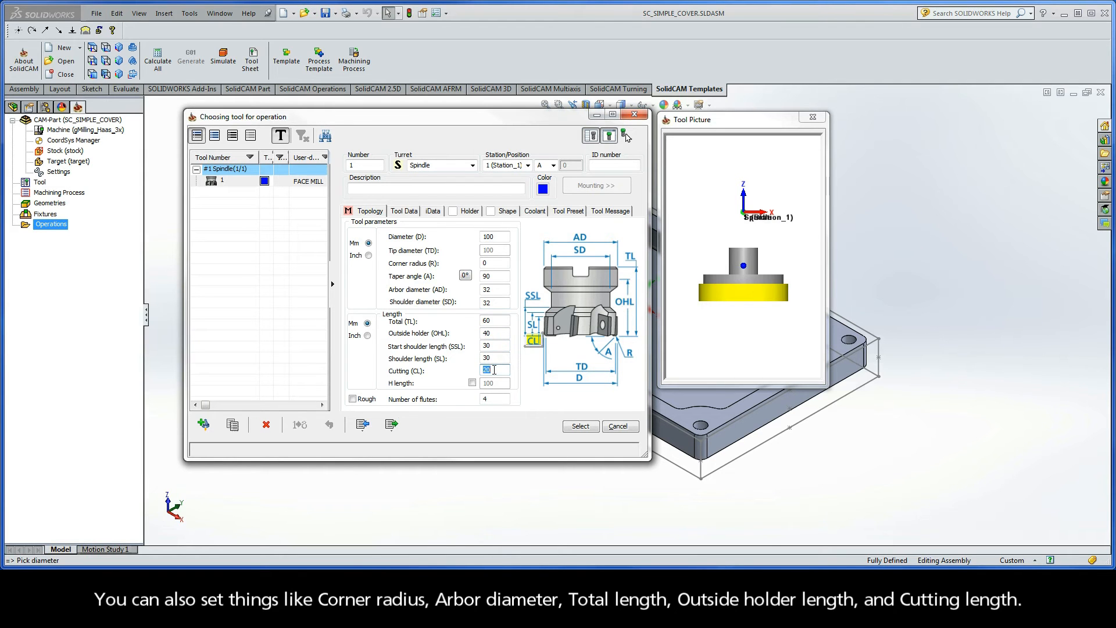
Use Feed XY 100, Feed Z 33 and a clockwise spin rate of 1000 rpm, and assign the face mill to the operation.
{"action": "left_click", "coordinate": [405, 212]}
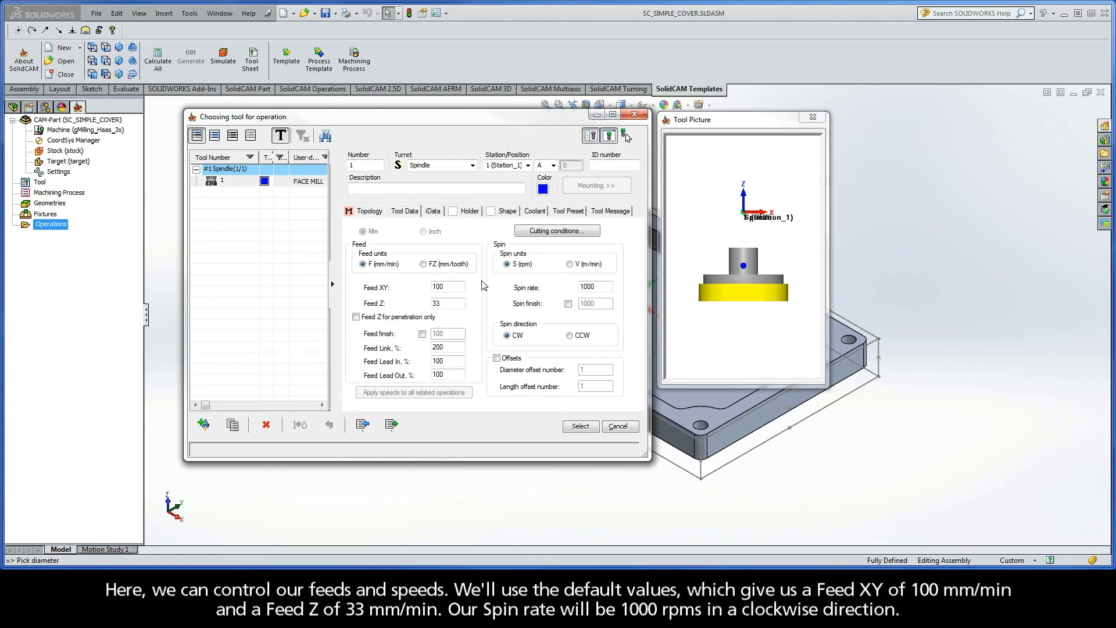
{"action": "left_click_drag", "start_coordinate": [452, 287], "coordinate": [419, 293]}
{"action": "left_click_drag", "start_coordinate": [447, 303], "coordinate": [419, 308]}
{"action": "left_click_drag", "start_coordinate": [604, 287], "coordinate": [566, 287]}
{"action": "left_click", "coordinate": [507, 336]}
{"action": "left_click", "coordinate": [581, 427]}
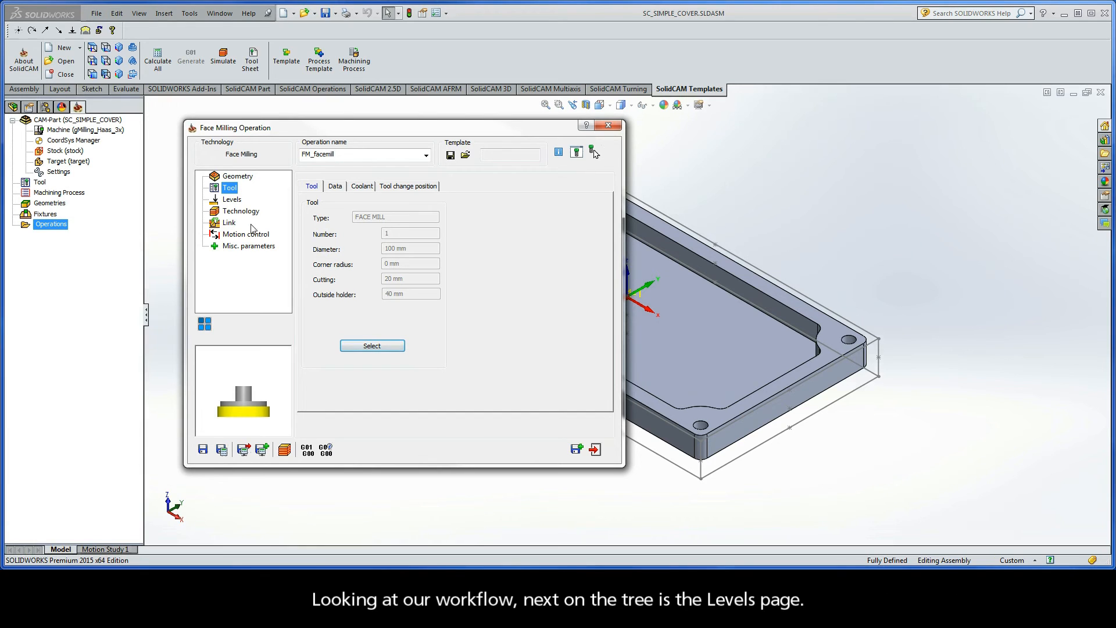
Define the operation's upper milling level by picking the top corner of the stock box.
{"action": "left_click", "coordinate": [231, 200]}
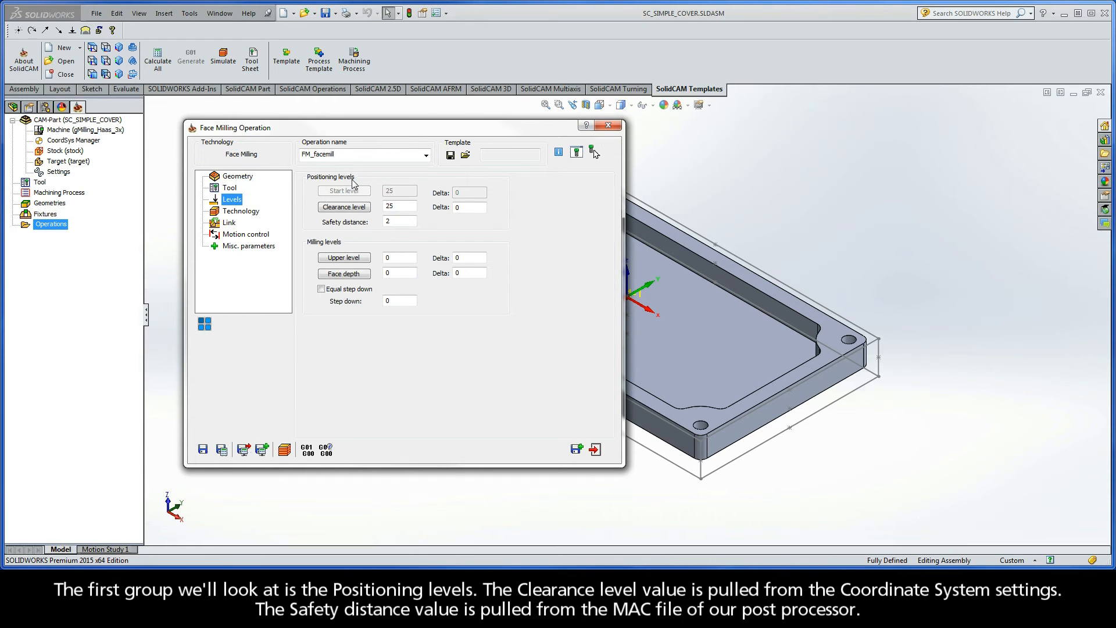
{"action": "mouse_move", "coordinate": [405, 211]}
{"action": "double_click", "coordinate": [390, 206]}
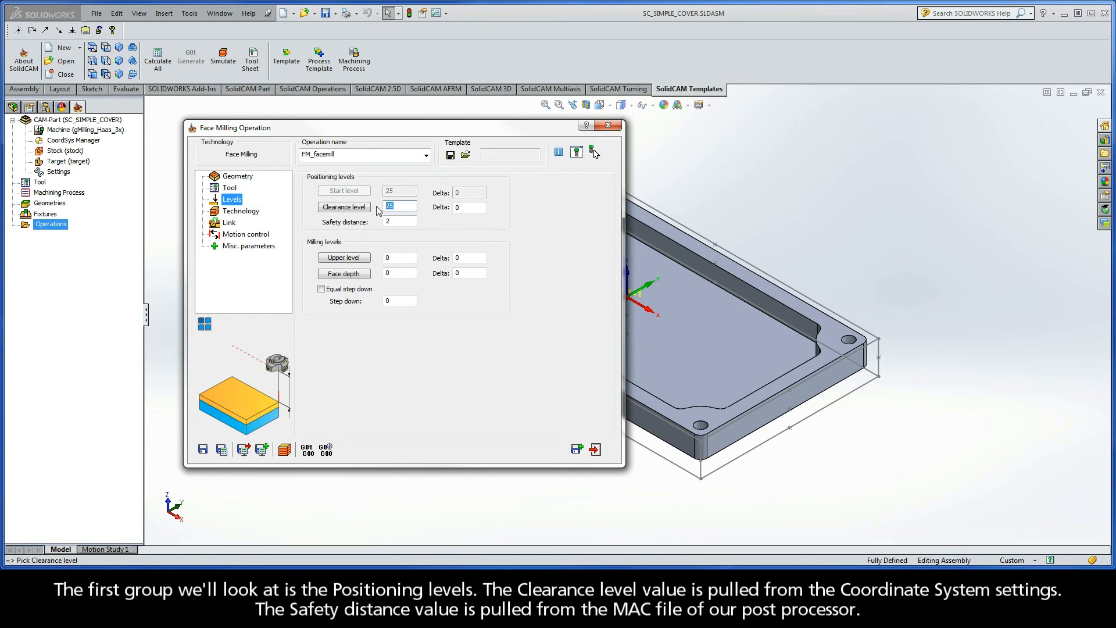
{"action": "double_click", "coordinate": [388, 222]}
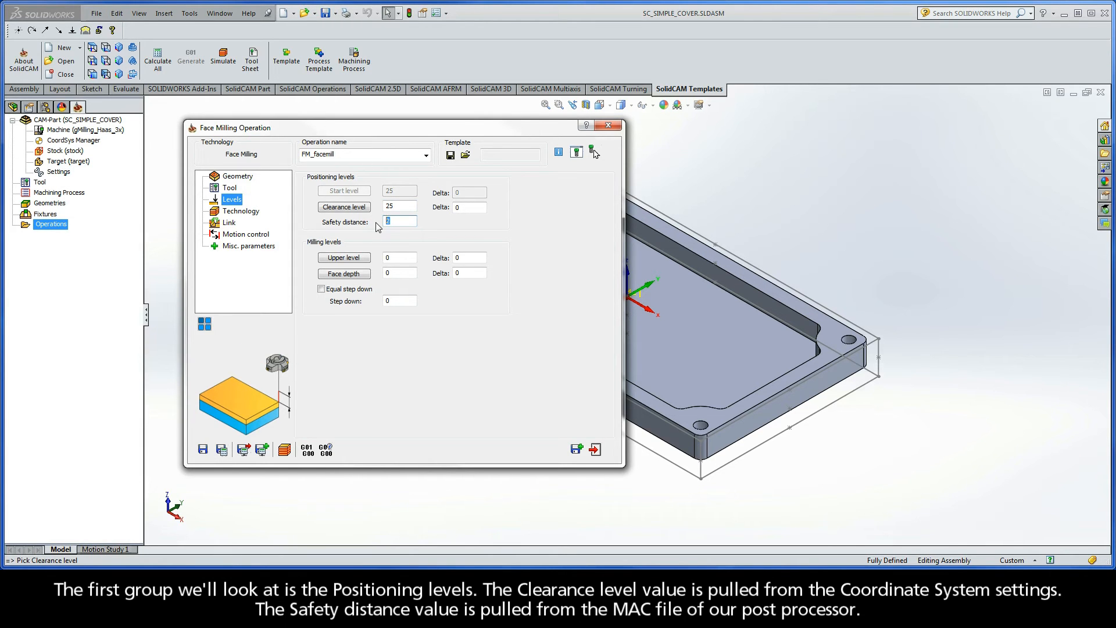
{"action": "left_click", "coordinate": [344, 259]}
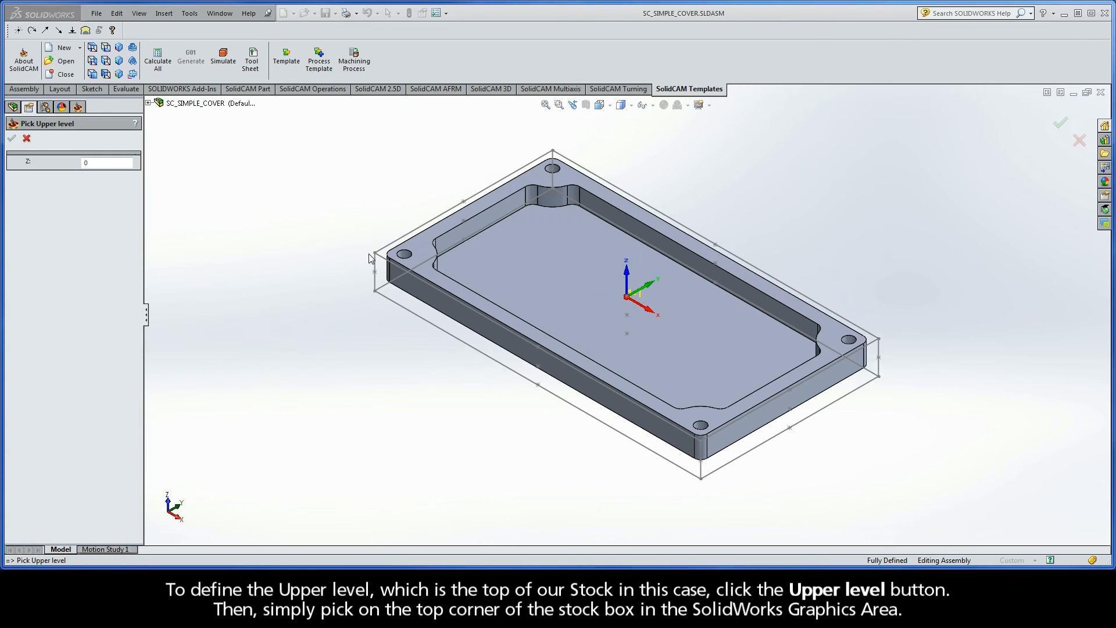
{"action": "left_click", "coordinate": [375, 253]}
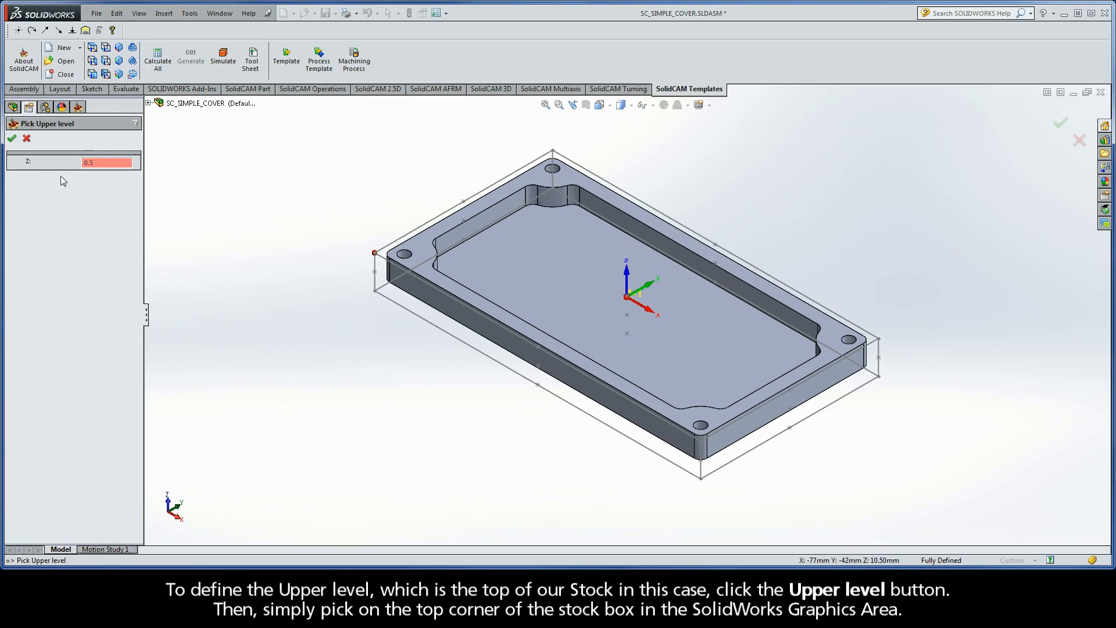
{"action": "left_click", "coordinate": [12, 139]}
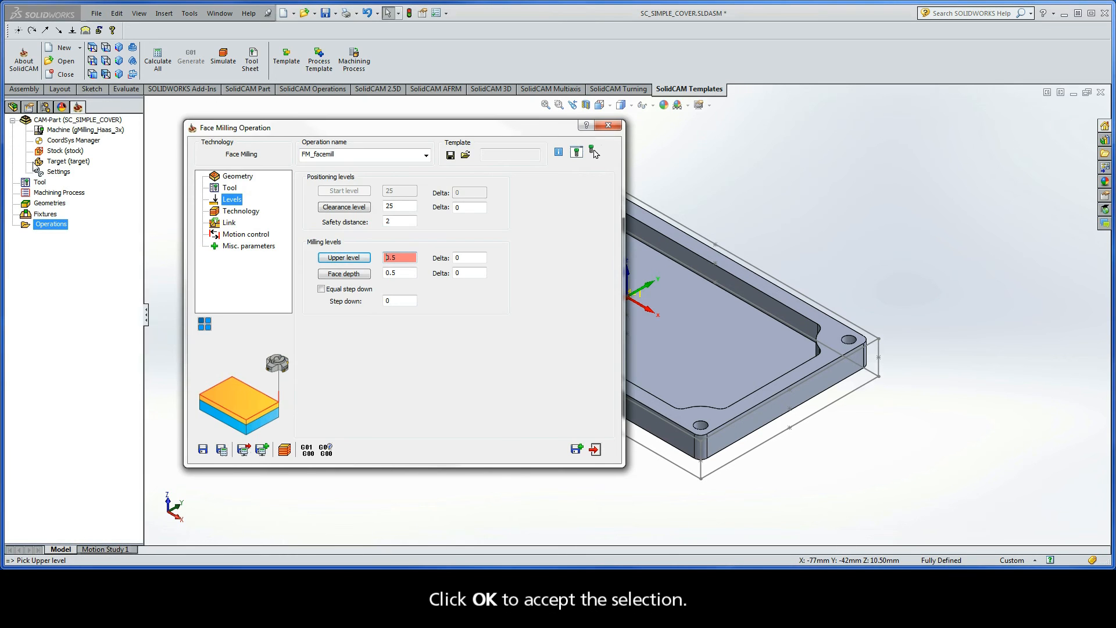
Define the face depth by picking the top face of the target model.
{"action": "left_click", "coordinate": [343, 274]}
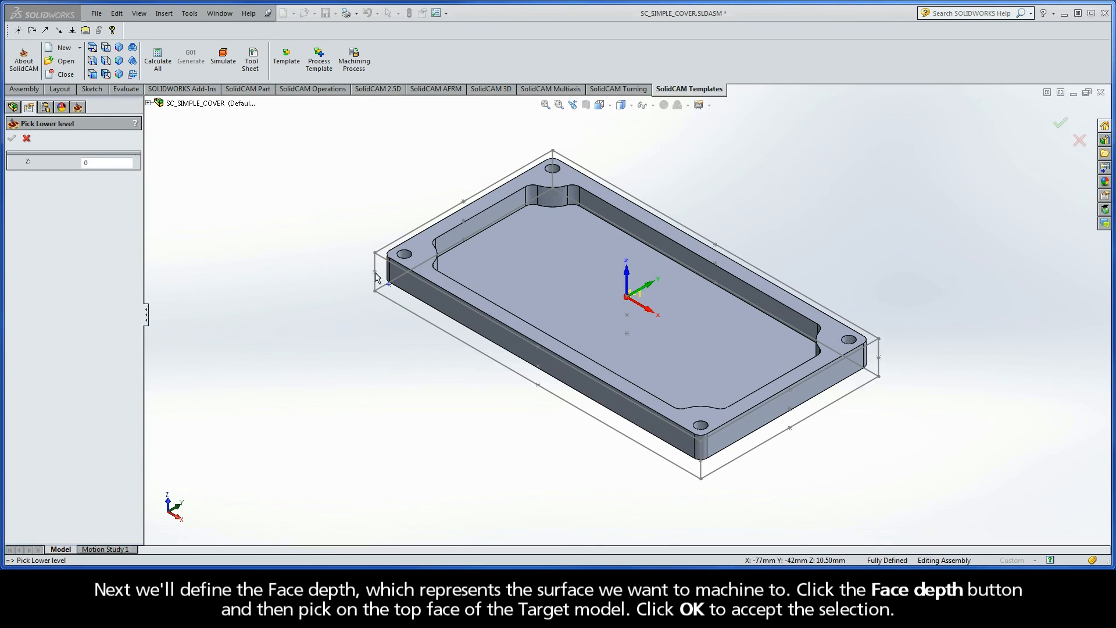
{"action": "left_click", "coordinate": [421, 247]}
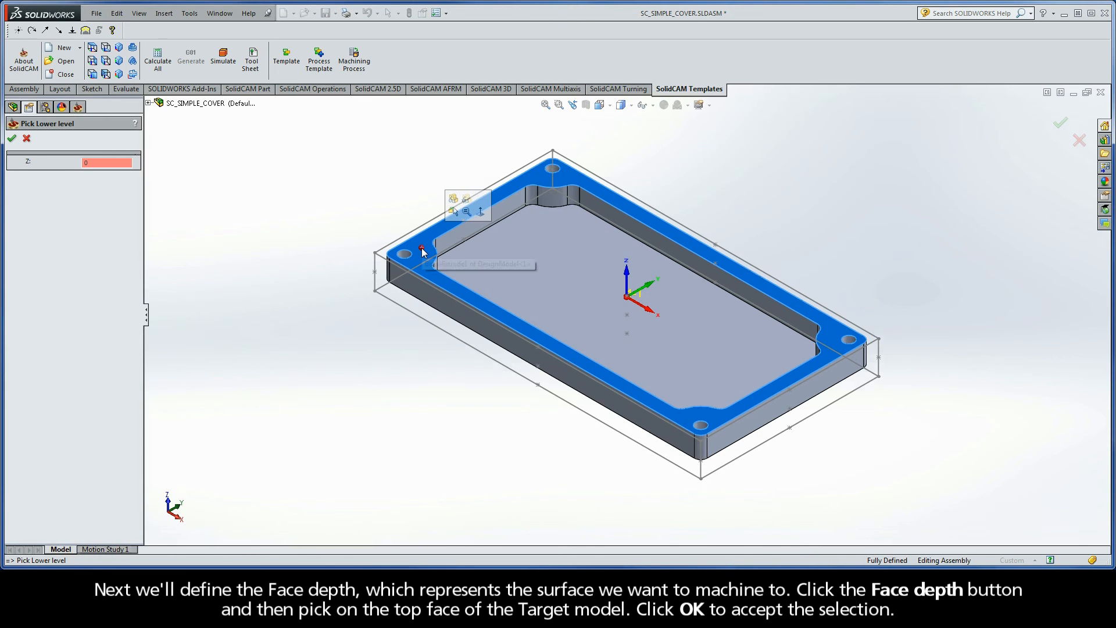
{"action": "left_click", "coordinate": [11, 139]}
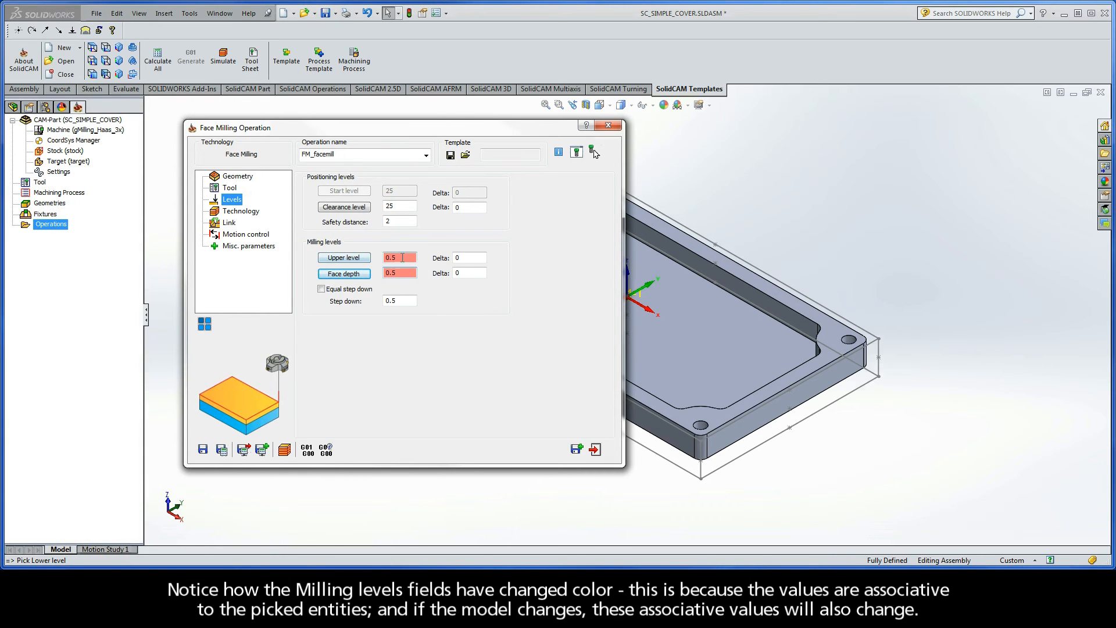
{"action": "left_click", "coordinate": [403, 272]}
{"action": "double_click", "coordinate": [403, 272]}
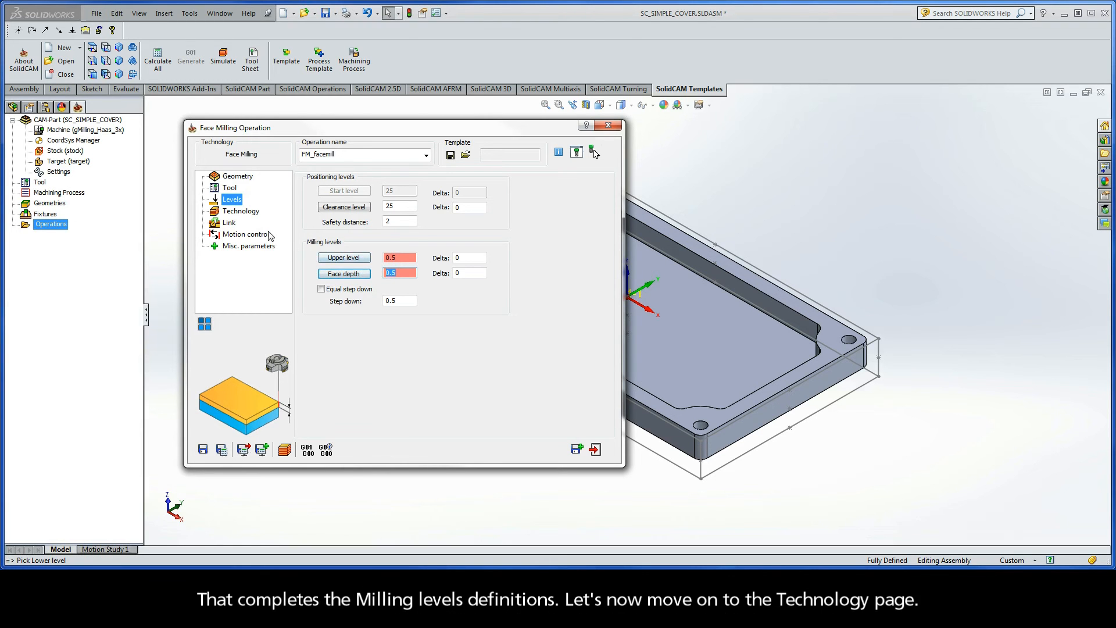
Try the Contour, One Pass and Spiral technologies for the face milling operation.
{"action": "left_click", "coordinate": [241, 213]}
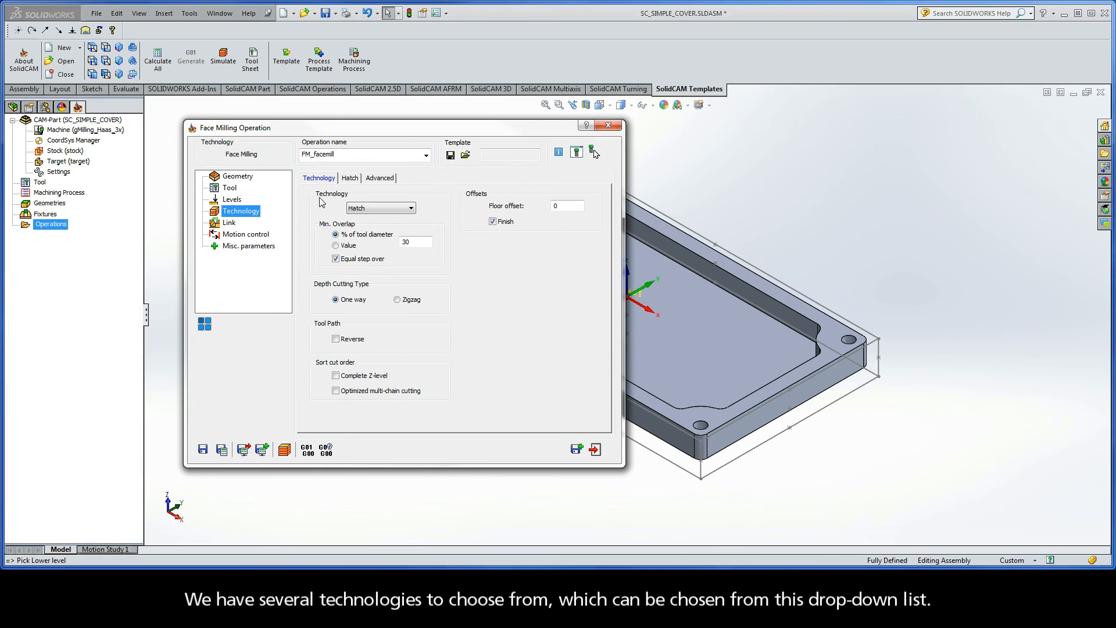
{"action": "left_click", "coordinate": [388, 208]}
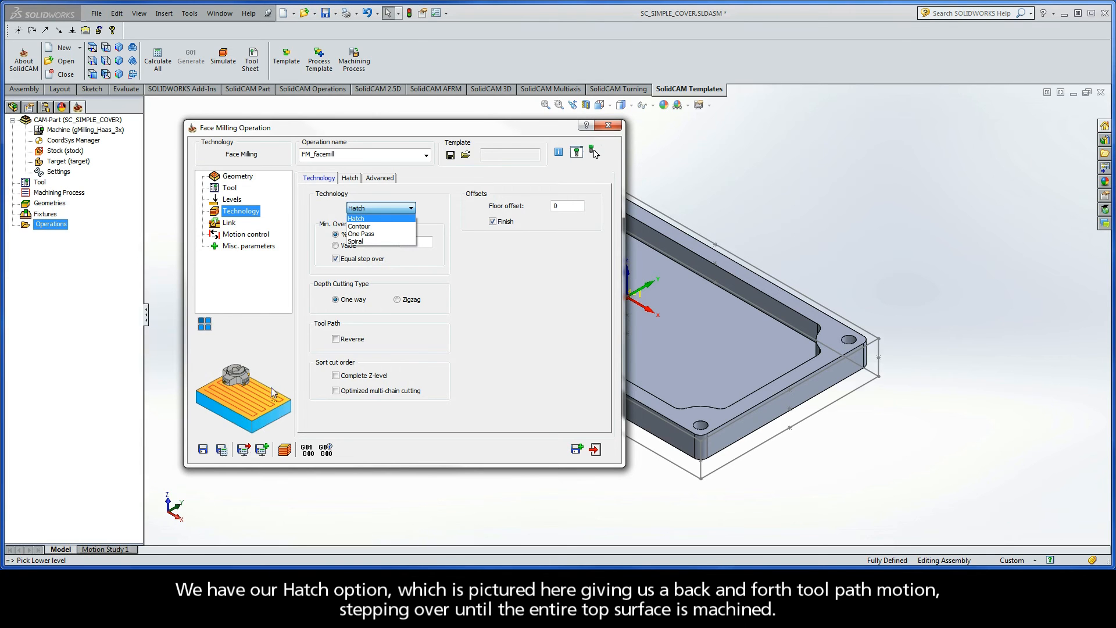
{"action": "left_click", "coordinate": [373, 227]}
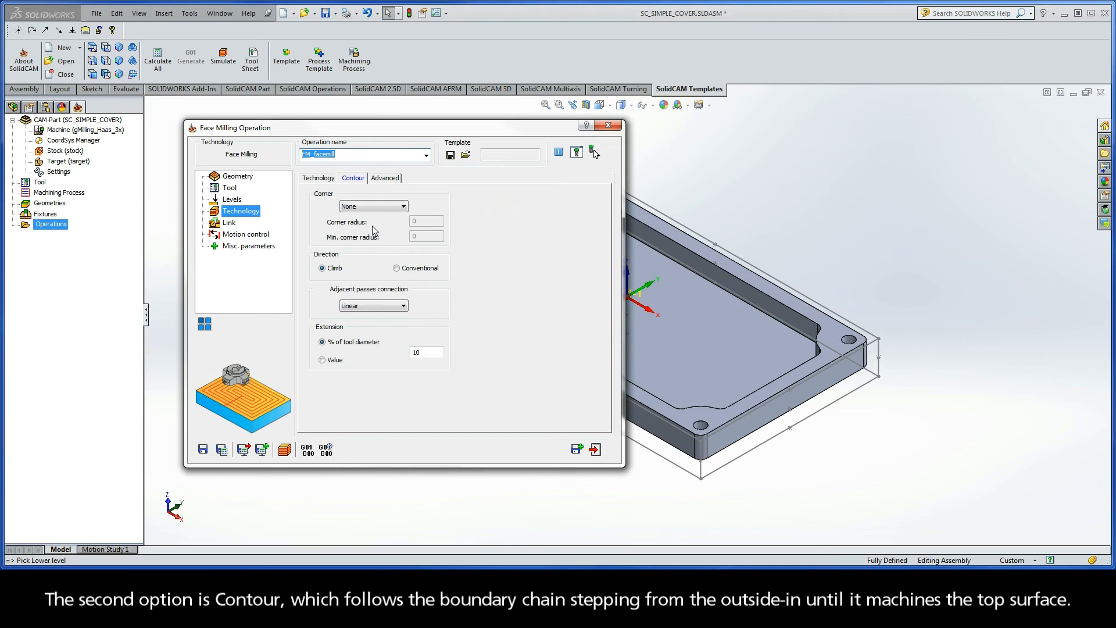
{"action": "left_click", "coordinate": [318, 178]}
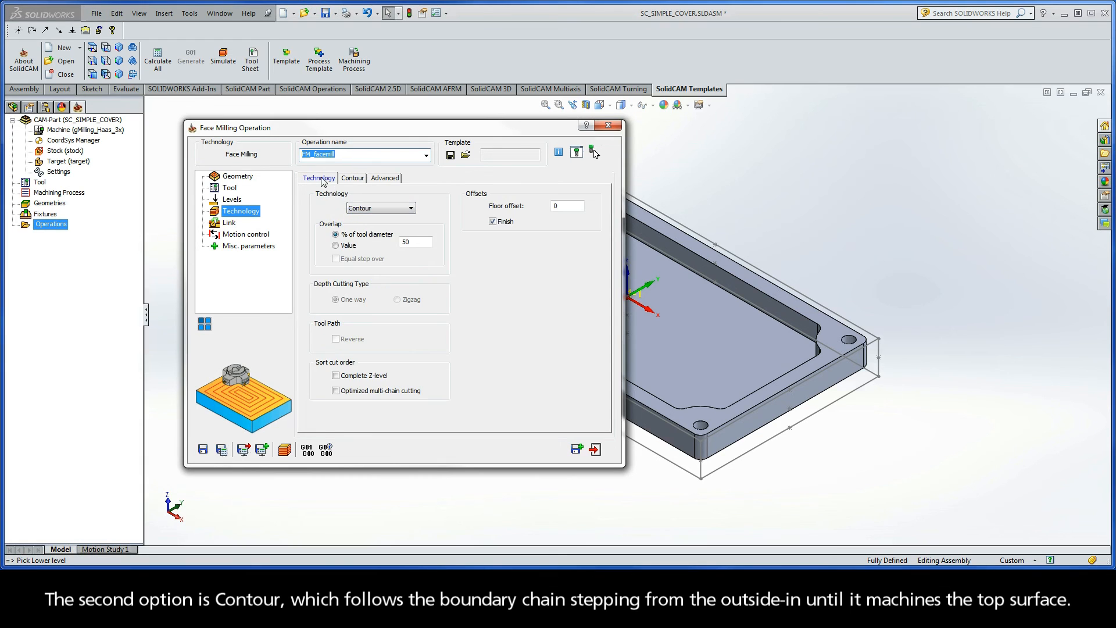
{"action": "left_click", "coordinate": [375, 209]}
{"action": "left_click", "coordinate": [373, 233]}
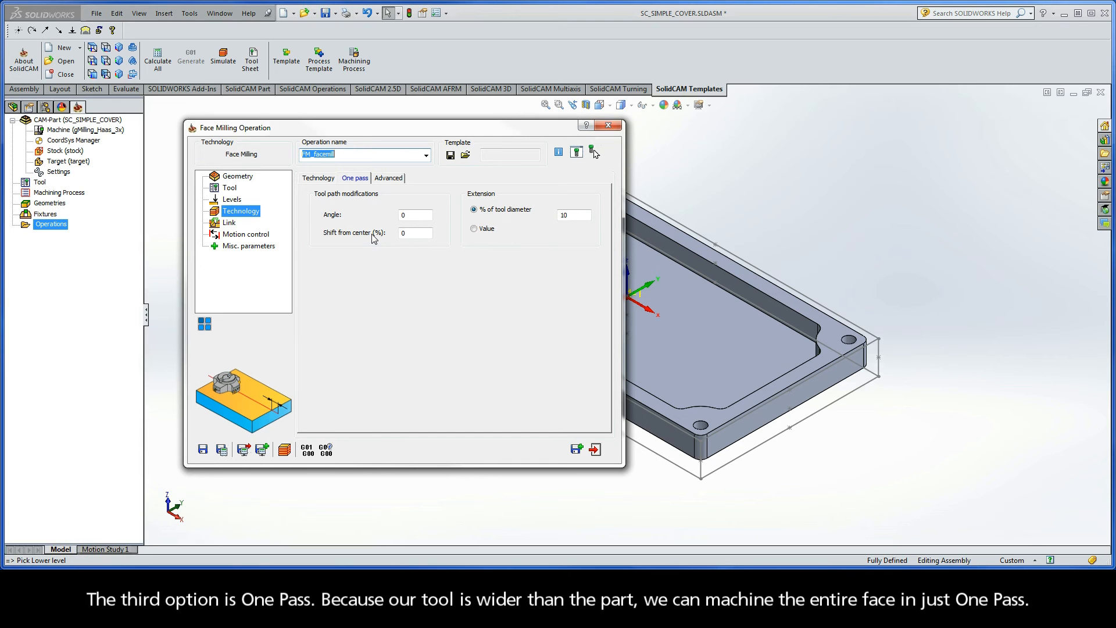
{"action": "left_click", "coordinate": [320, 178]}
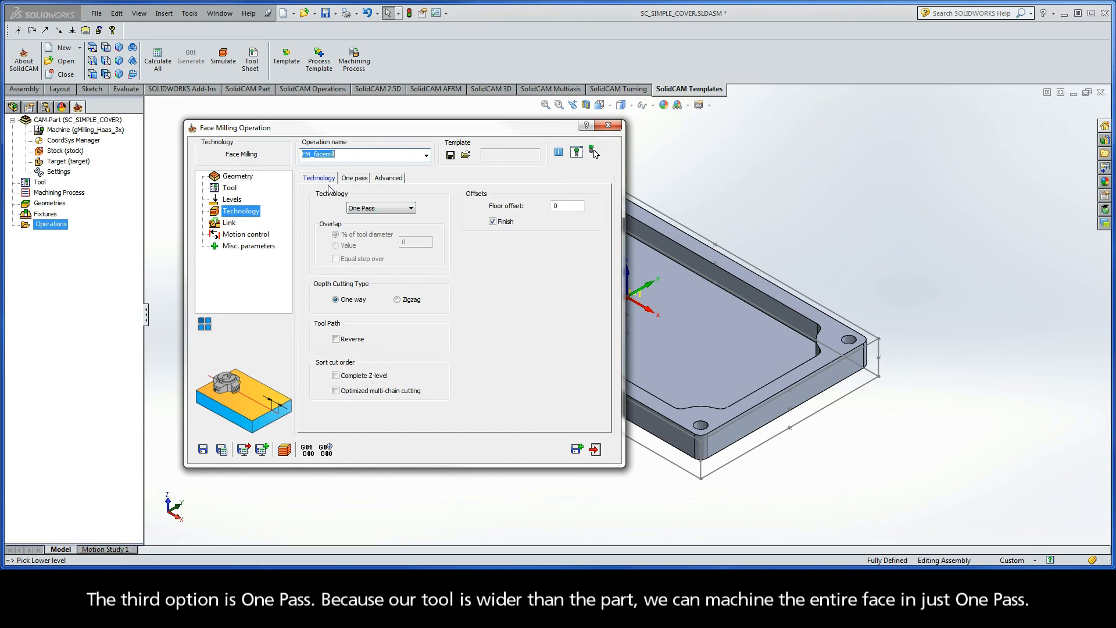
{"action": "left_click", "coordinate": [381, 208]}
{"action": "left_click", "coordinate": [373, 240]}
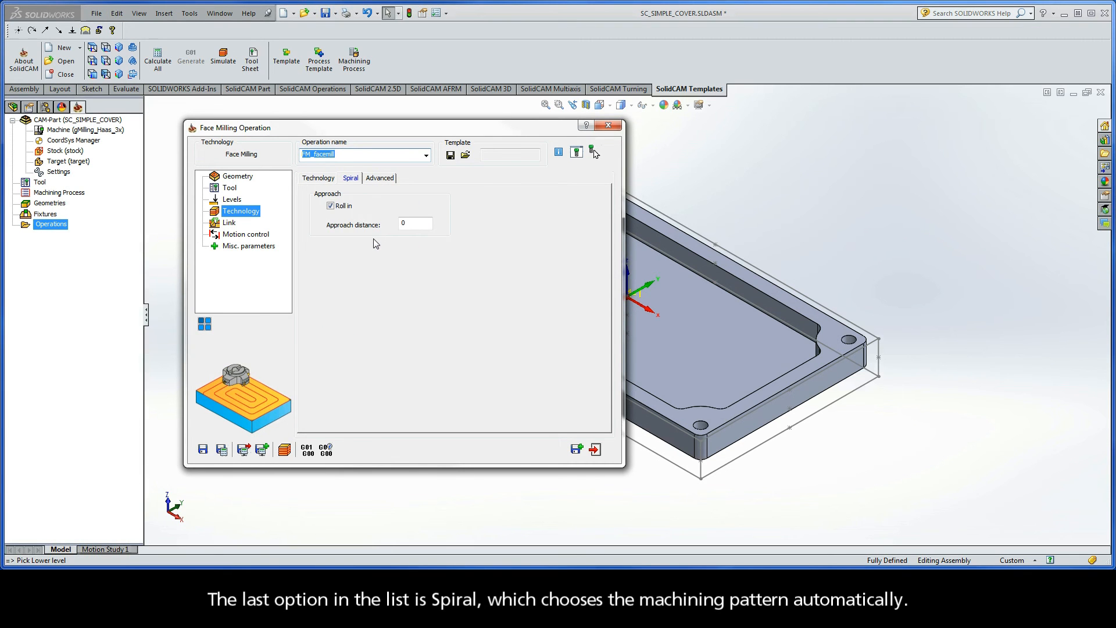
Set the face milling technology to One Pass and disable the Finish pass.
{"action": "left_click", "coordinate": [320, 179]}
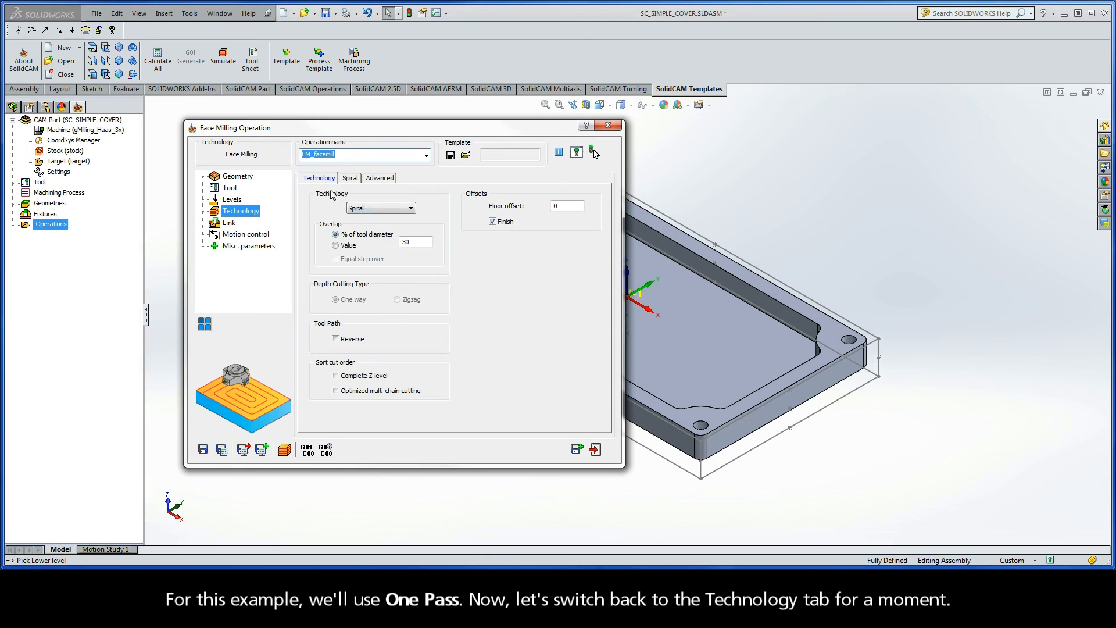
{"action": "left_click", "coordinate": [375, 207]}
{"action": "left_click", "coordinate": [375, 237]}
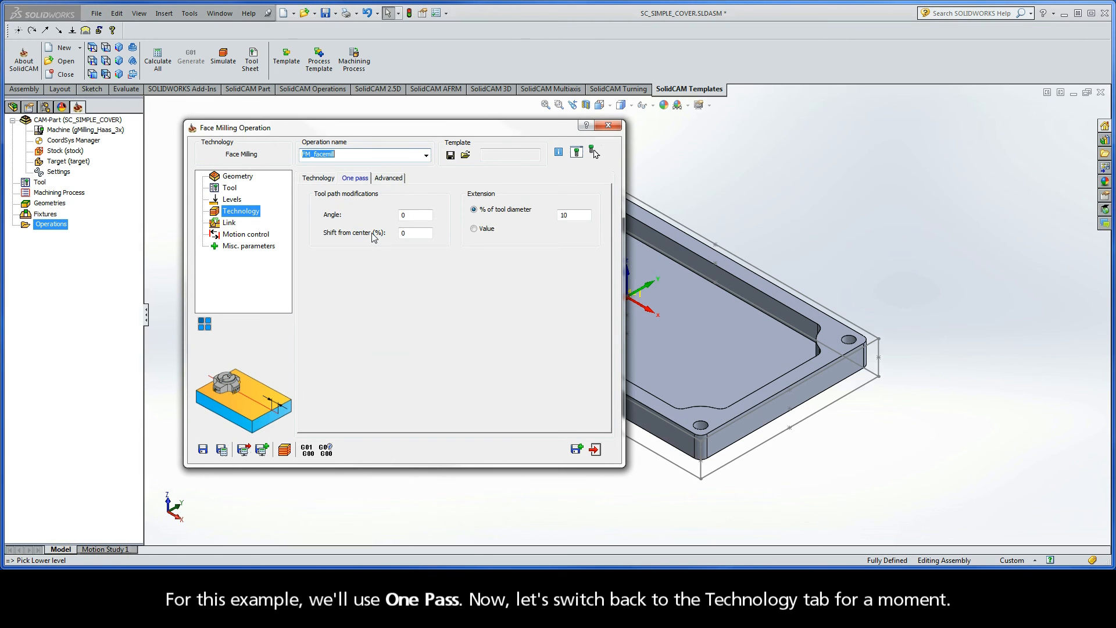
{"action": "left_click", "coordinate": [319, 181]}
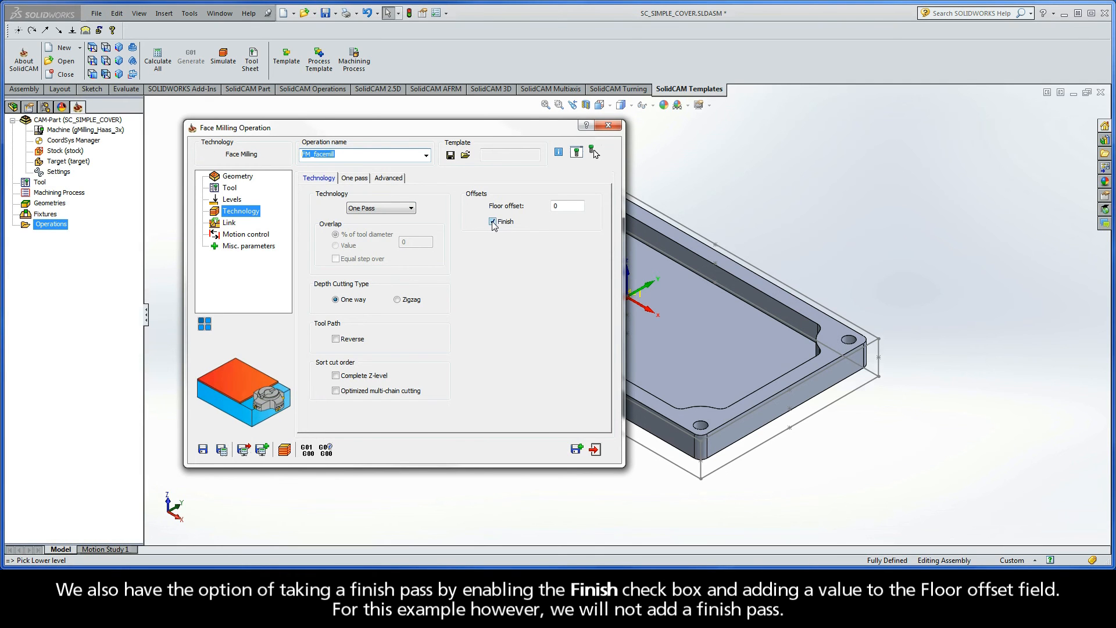
{"action": "left_click", "coordinate": [565, 207]}
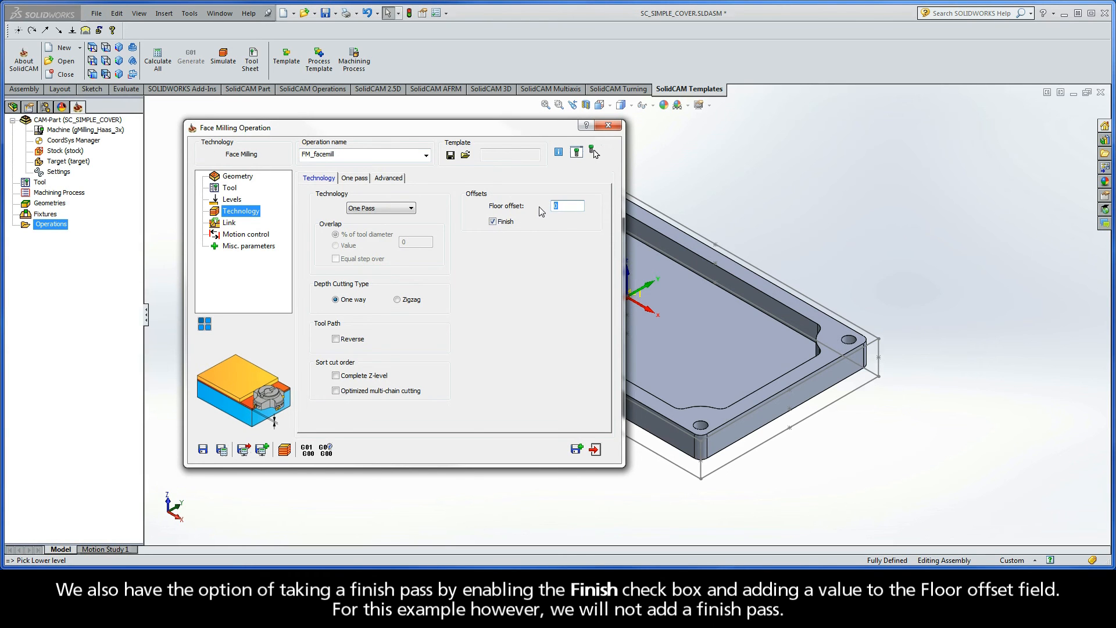
{"action": "left_click", "coordinate": [493, 222]}
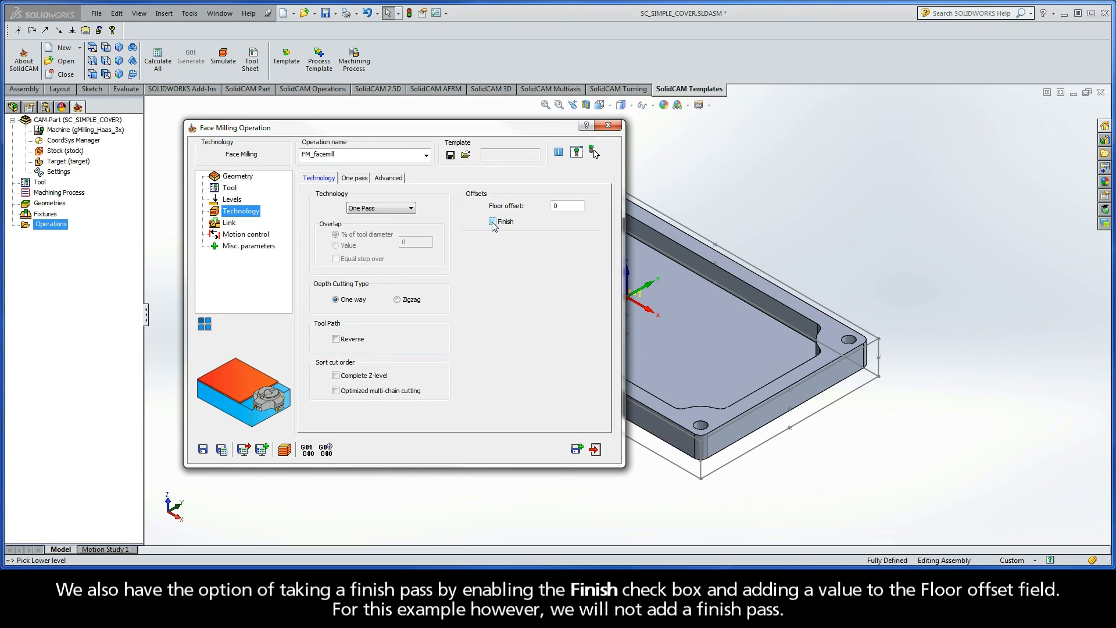
Try a Tangent lead-in in the operation's link settings and go through its extension, length, angle and normal values.
{"action": "left_click", "coordinate": [230, 223]}
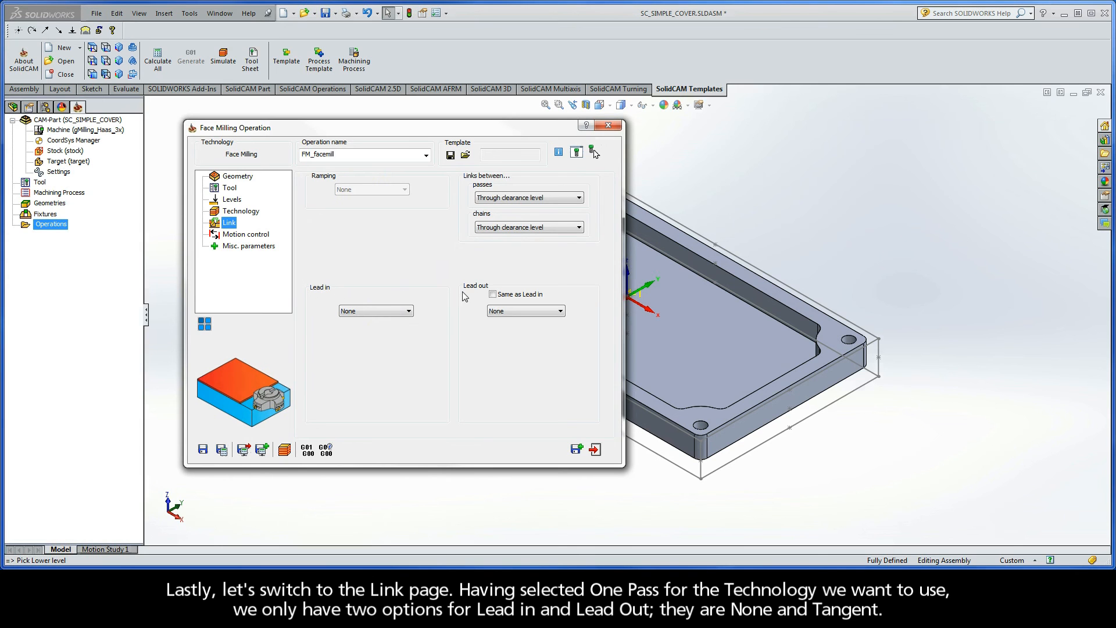
{"action": "left_click", "coordinate": [377, 311]}
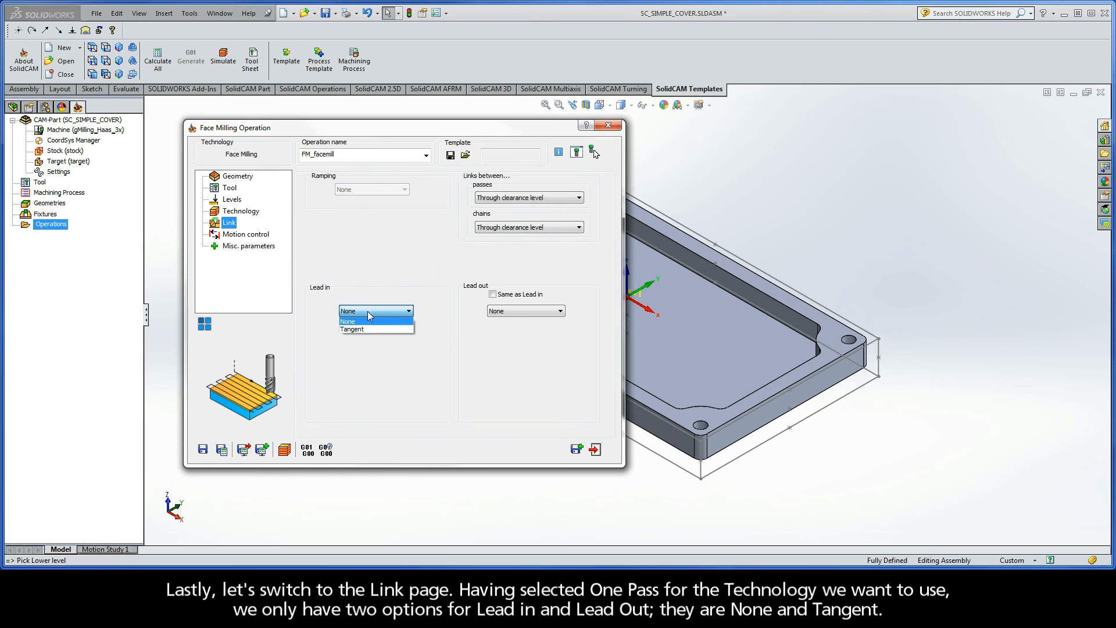
{"action": "left_click", "coordinate": [367, 311]}
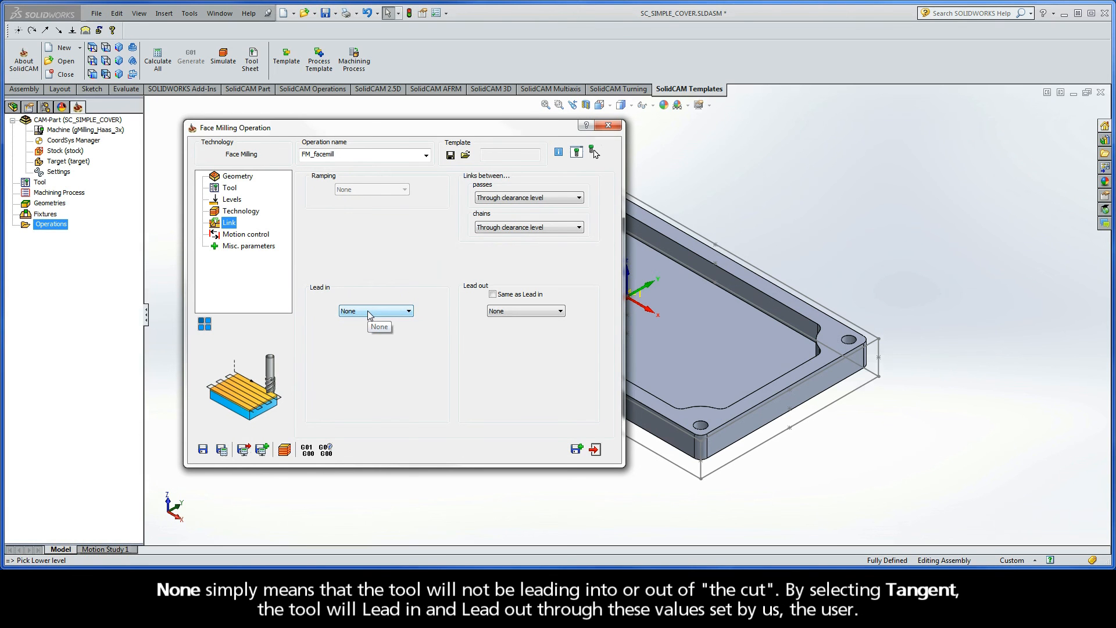
{"action": "left_click", "coordinate": [368, 311]}
{"action": "left_click", "coordinate": [370, 329]}
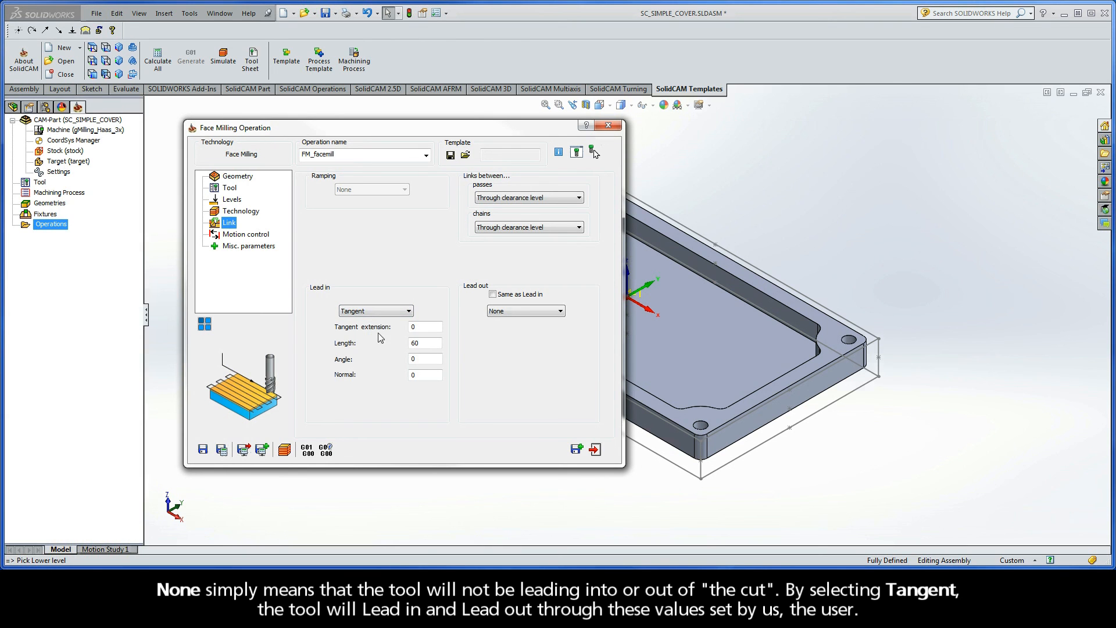
{"action": "double_click", "coordinate": [413, 327]}
{"action": "key", "text": "Tab"}
{"action": "key", "text": "Tab"}
{"action": "key", "text": "Tab"}
Make the lead-out the same as the lead-in and set the lead-in to None.
{"action": "left_click", "coordinate": [493, 295]}
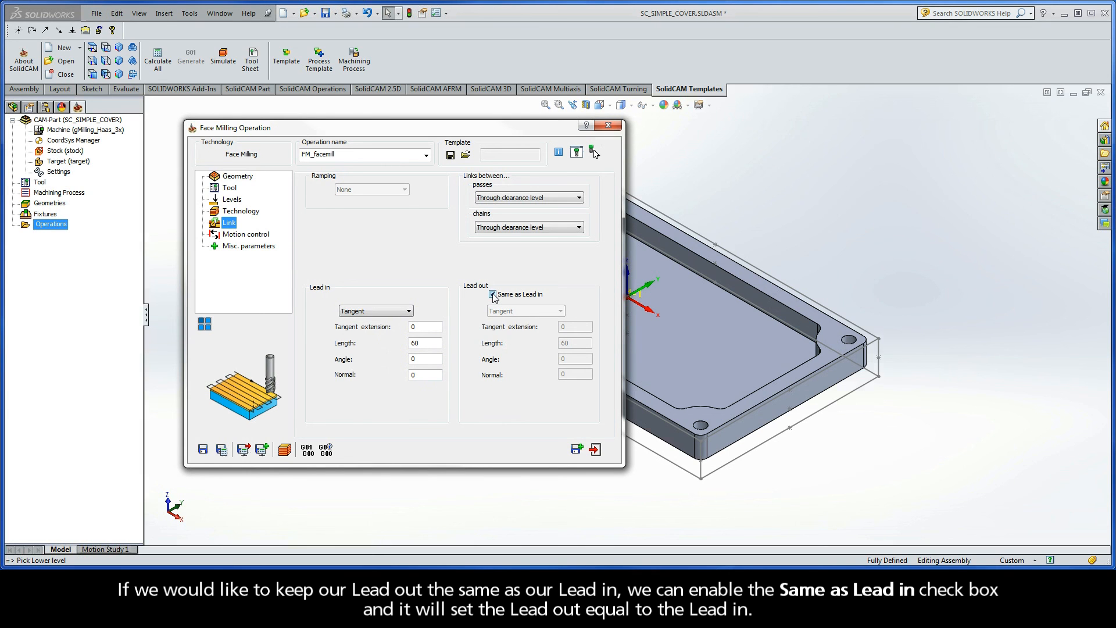
{"action": "left_click", "coordinate": [377, 311]}
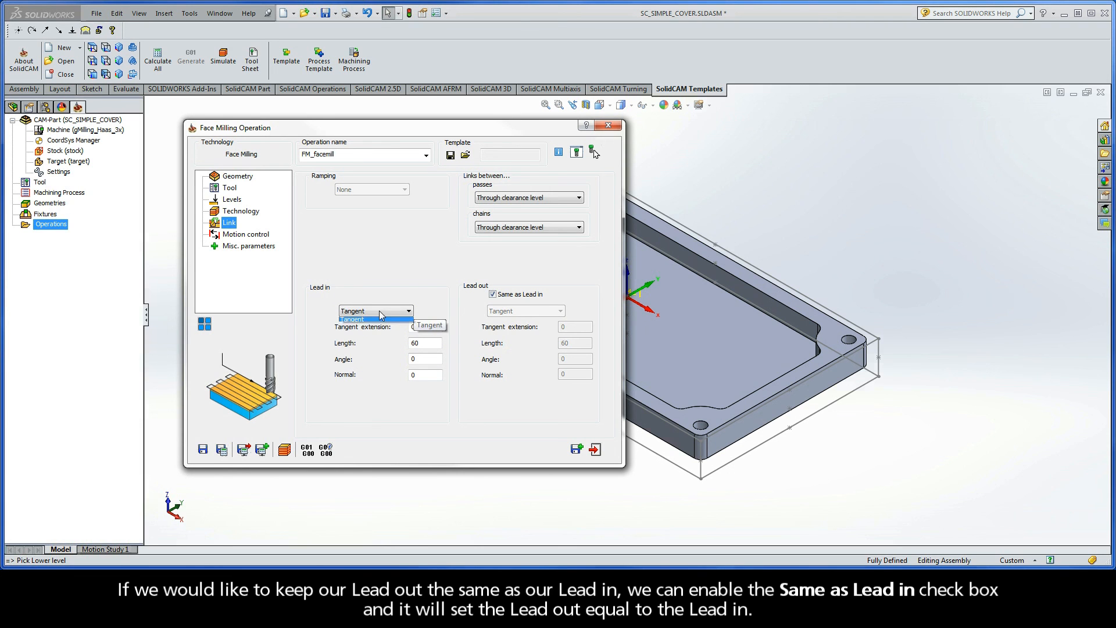
{"action": "left_click", "coordinate": [354, 322]}
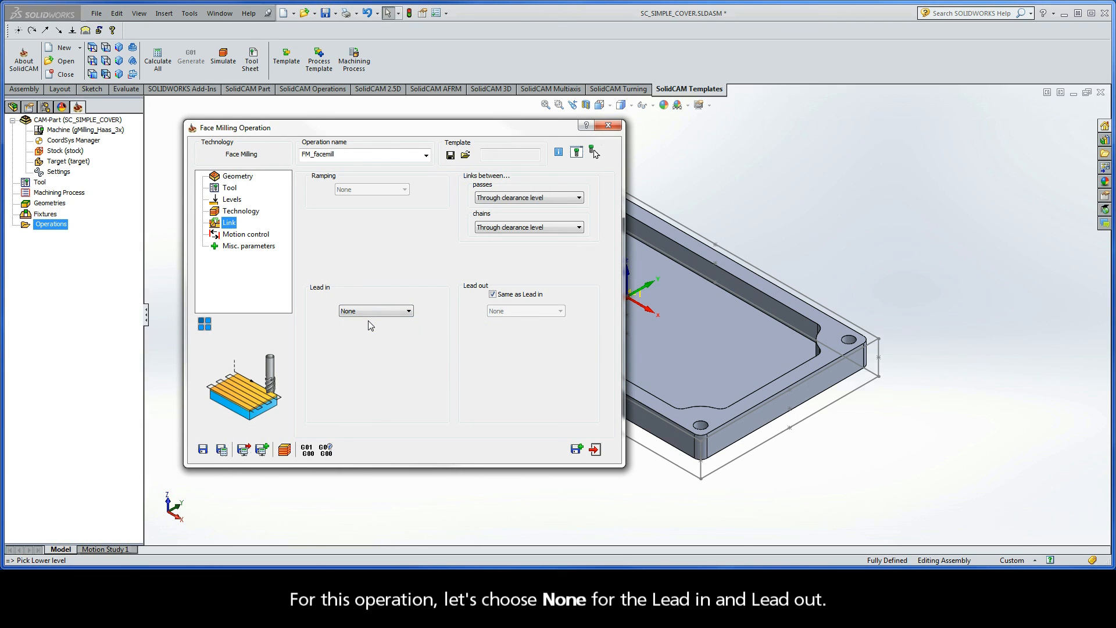
Save and calculate the face milling operation, accepting the upper level above the CoordSys Upper level and suppressing that question in future.
{"action": "left_click", "coordinate": [221, 449]}
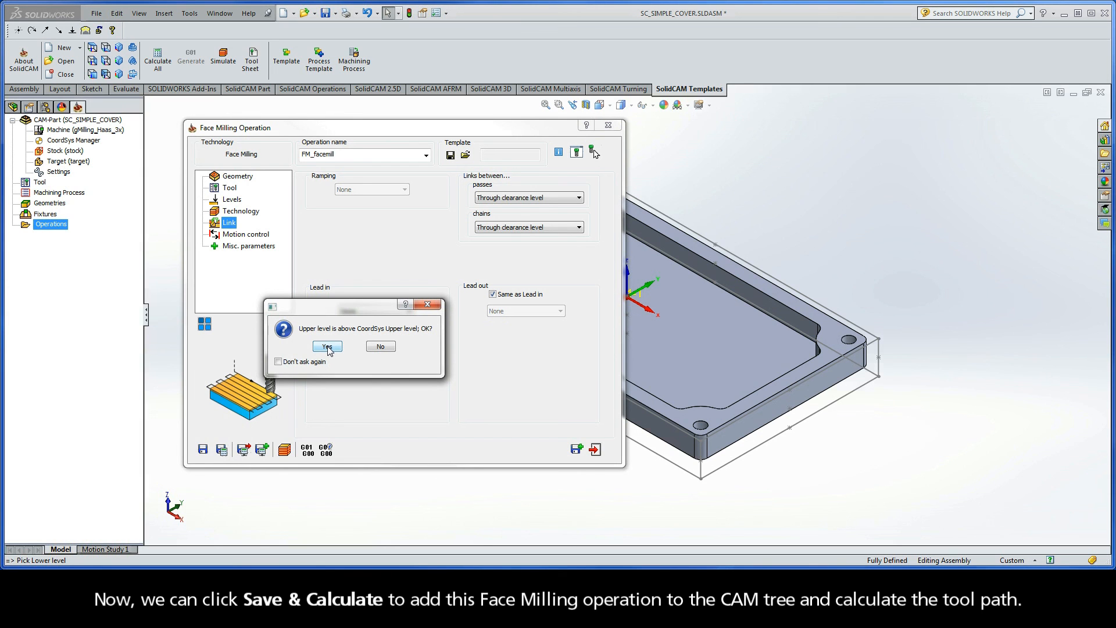
{"action": "left_click", "coordinate": [279, 363]}
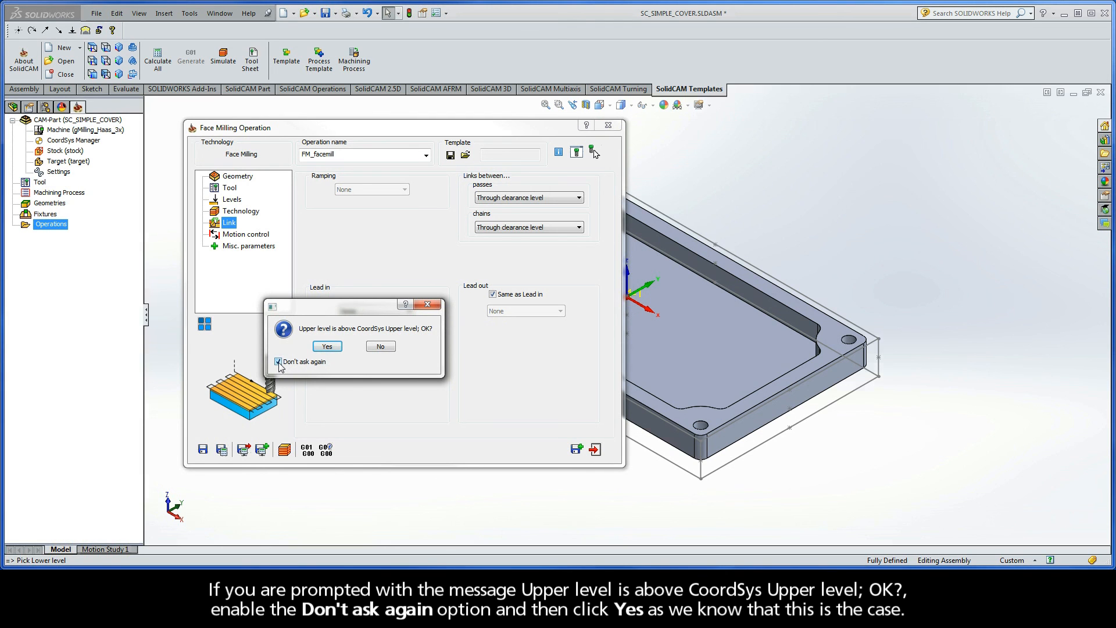
{"action": "left_click", "coordinate": [327, 346]}
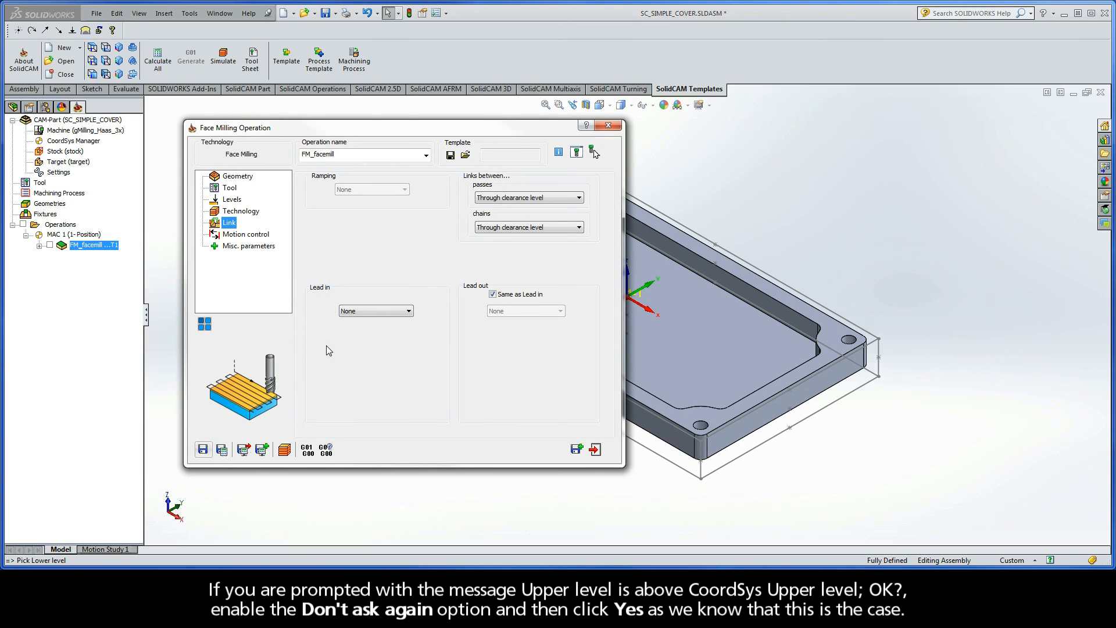
Simulate the face milling tool path in Host CAD mode, and exit the simulation and the operation.
{"action": "left_click", "coordinate": [284, 451]}
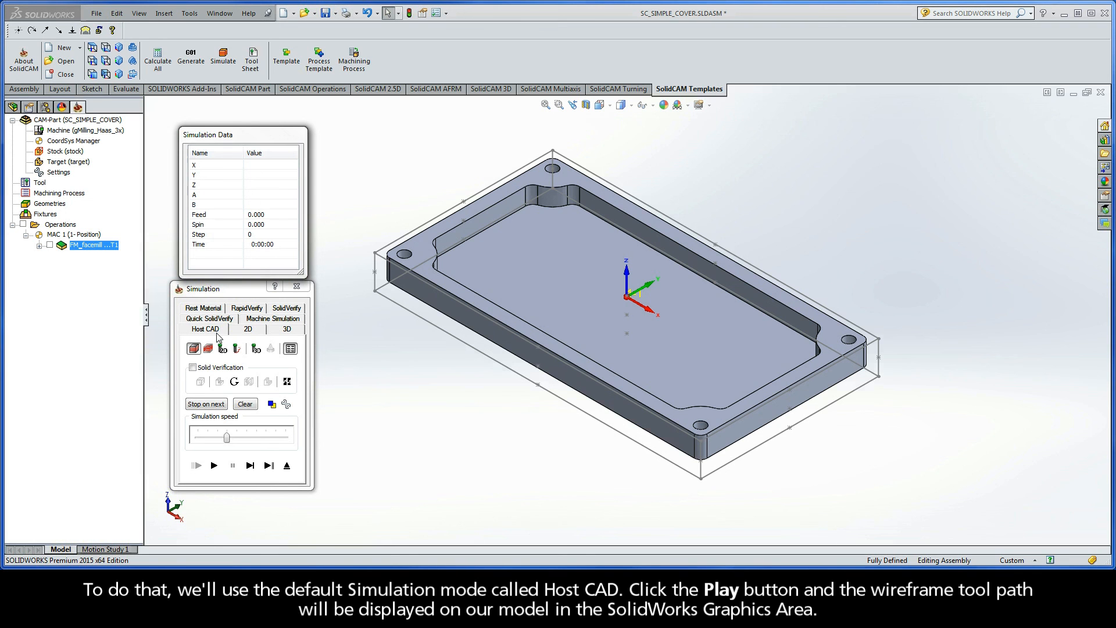
{"action": "left_click", "coordinate": [214, 465]}
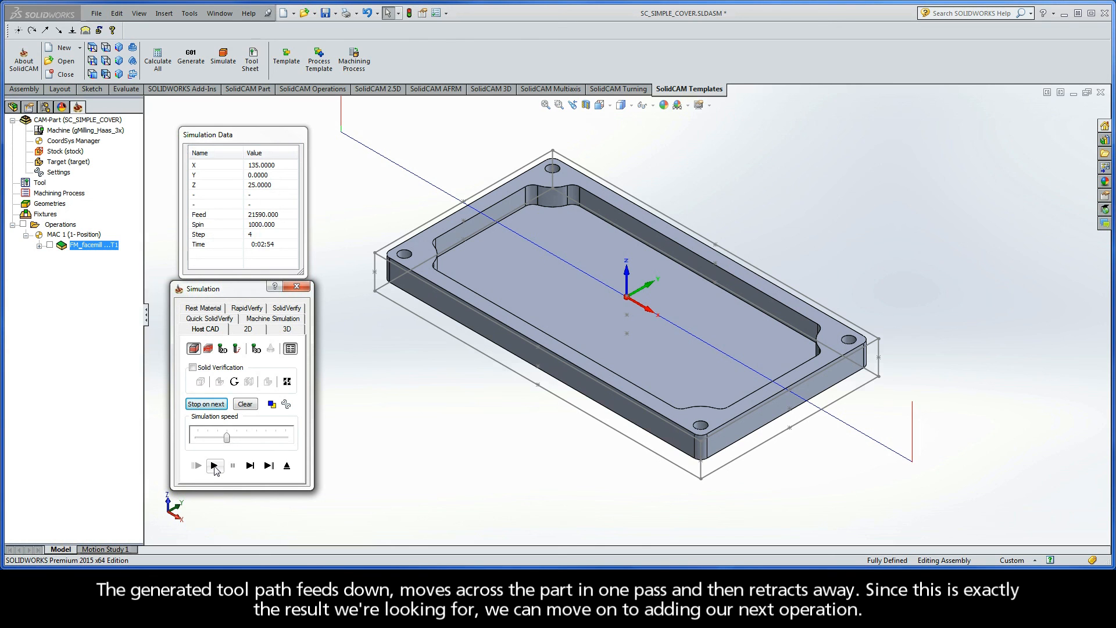
{"action": "left_click", "coordinate": [287, 466]}
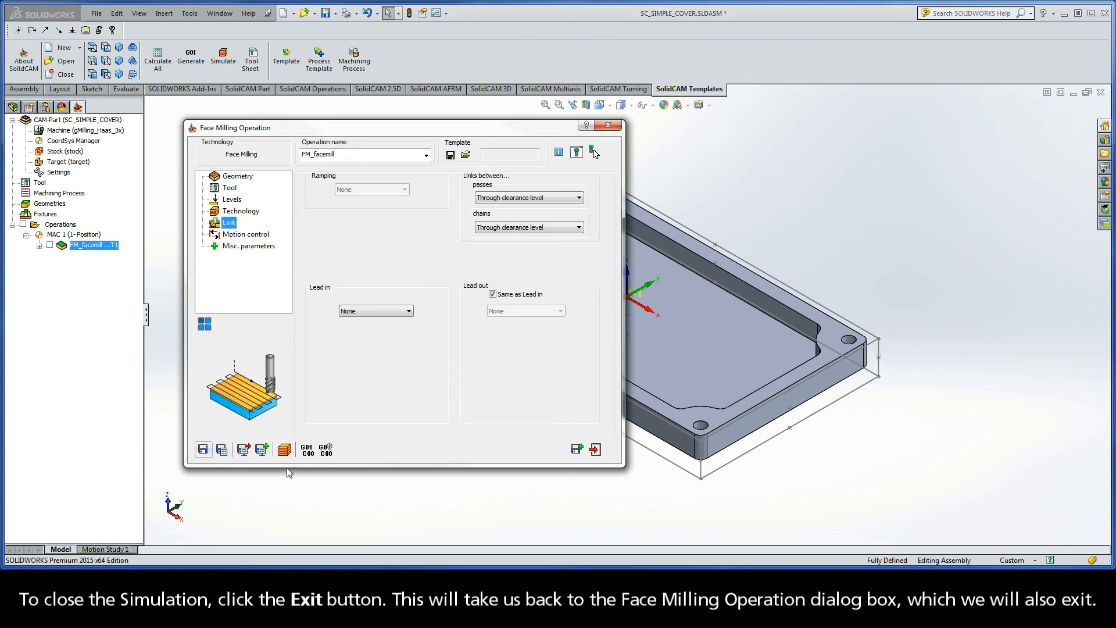
{"action": "left_click", "coordinate": [596, 450]}
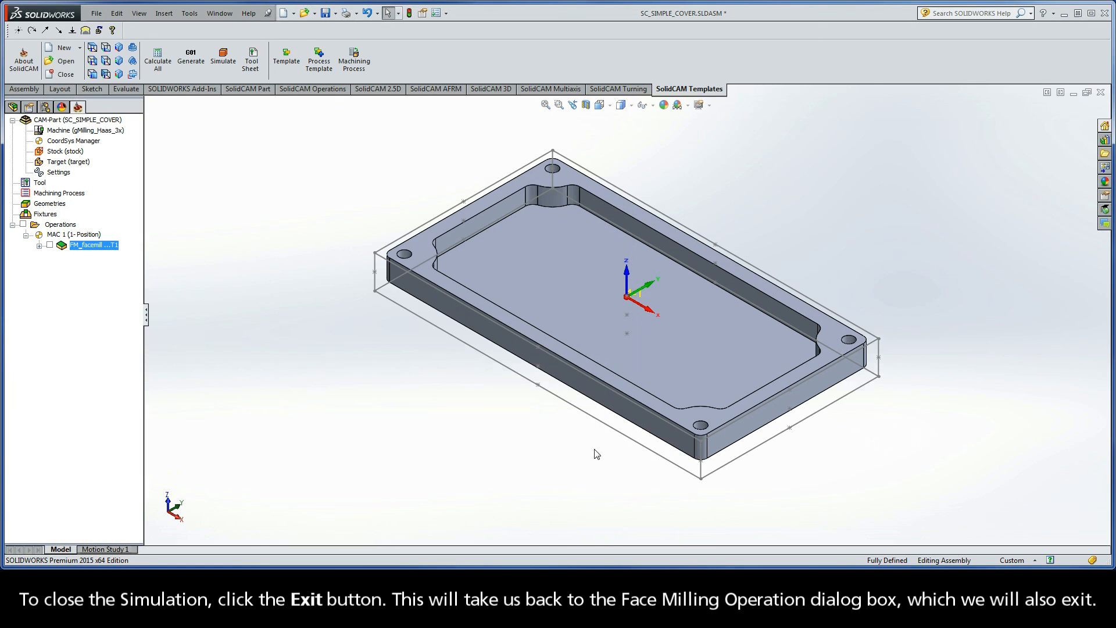